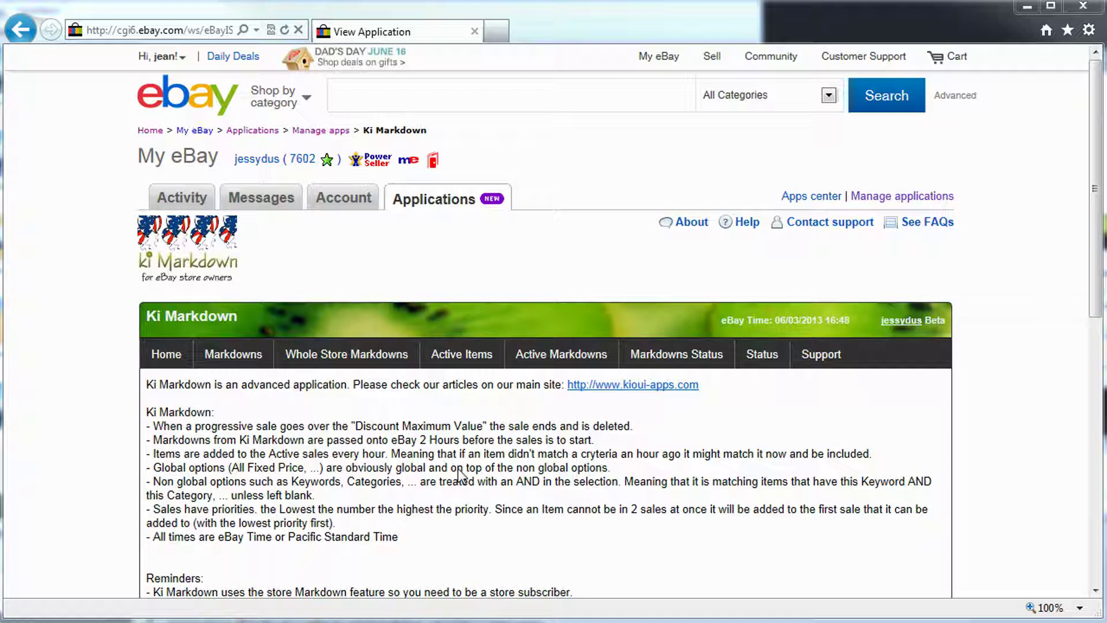
Open Active Items to list each item's title, duration, end date and age.
left_click(461, 361)
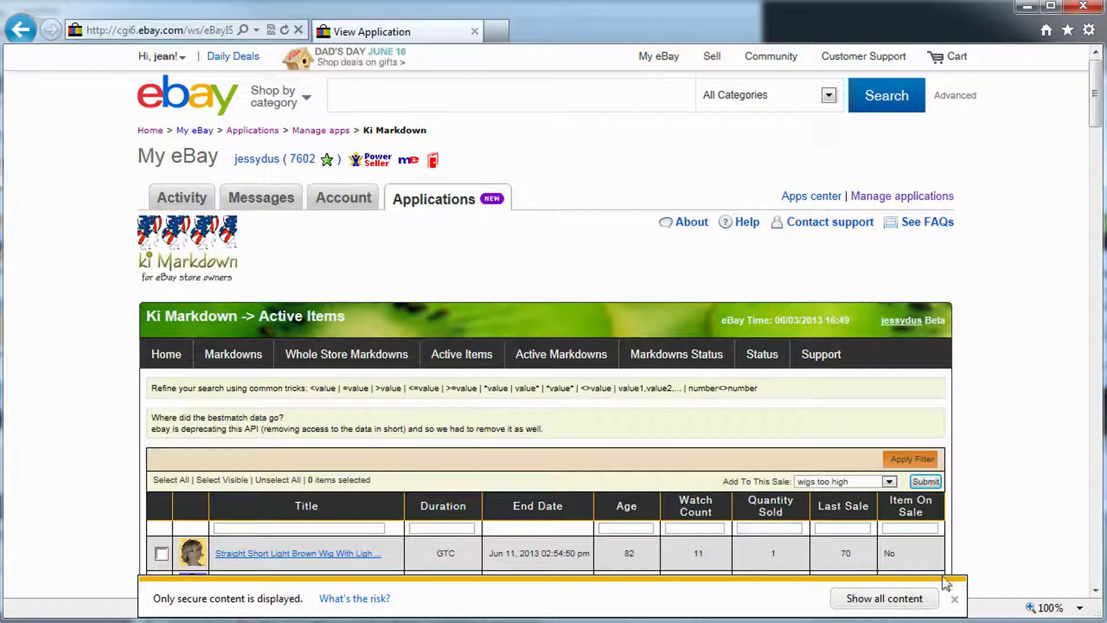
Dismiss the secure-content warning and review item ages such as 82 and 62 days.
left_click(955, 600)
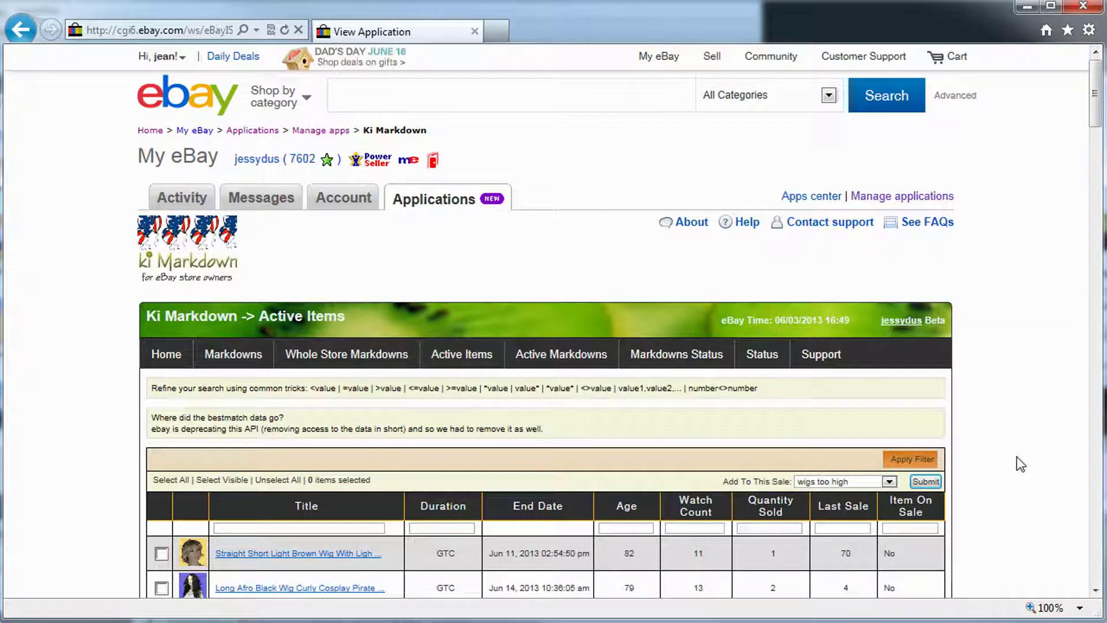
scroll(1016, 456, "down", 3)
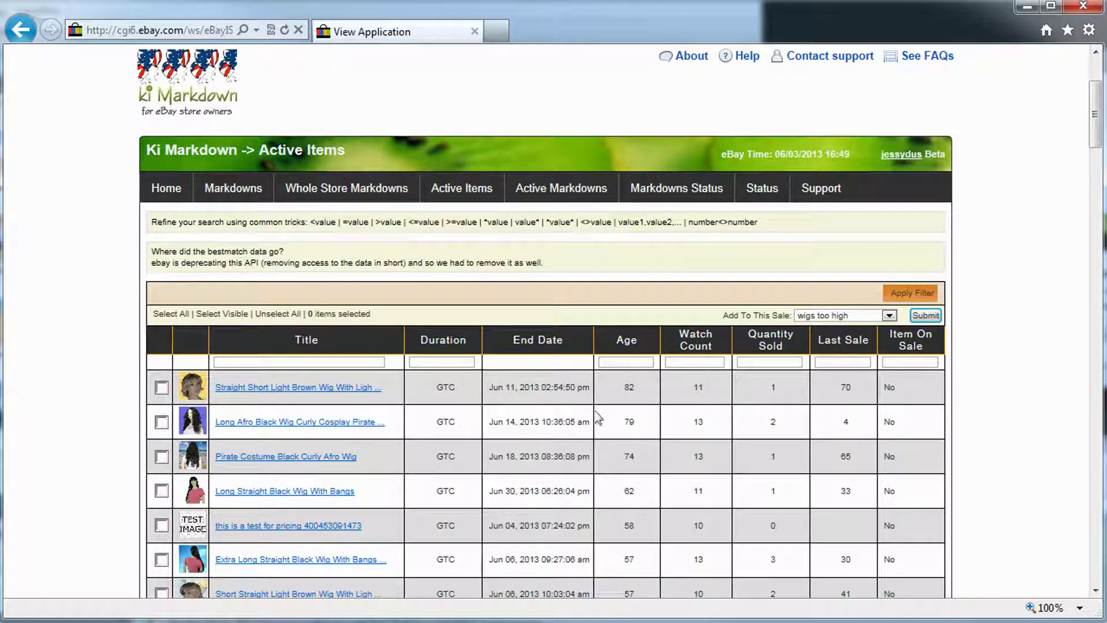
double_click(629, 387)
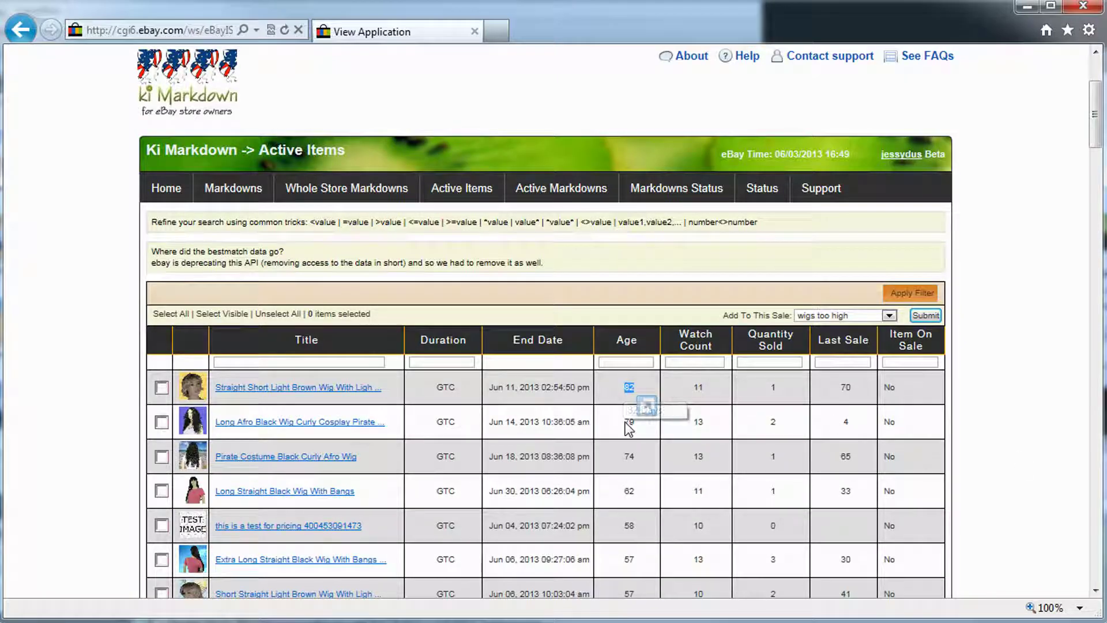
left_click_drag(629, 428, 629, 459)
double_click(629, 491)
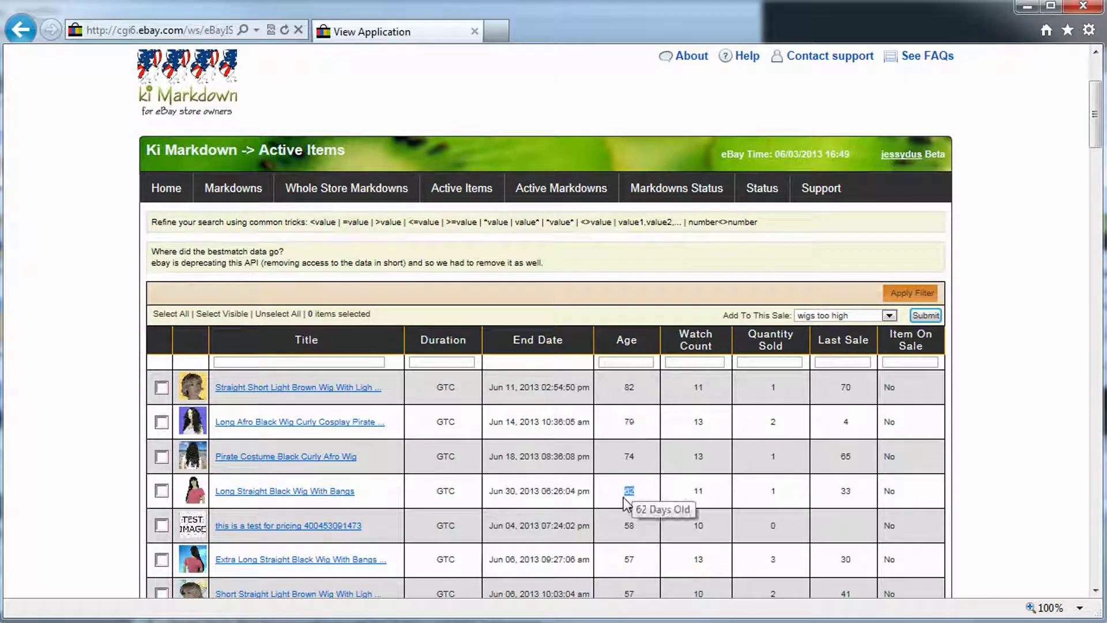
Sort items by age descending, putting the 156-day listing first, then view perpetual sales.
left_click(624, 341)
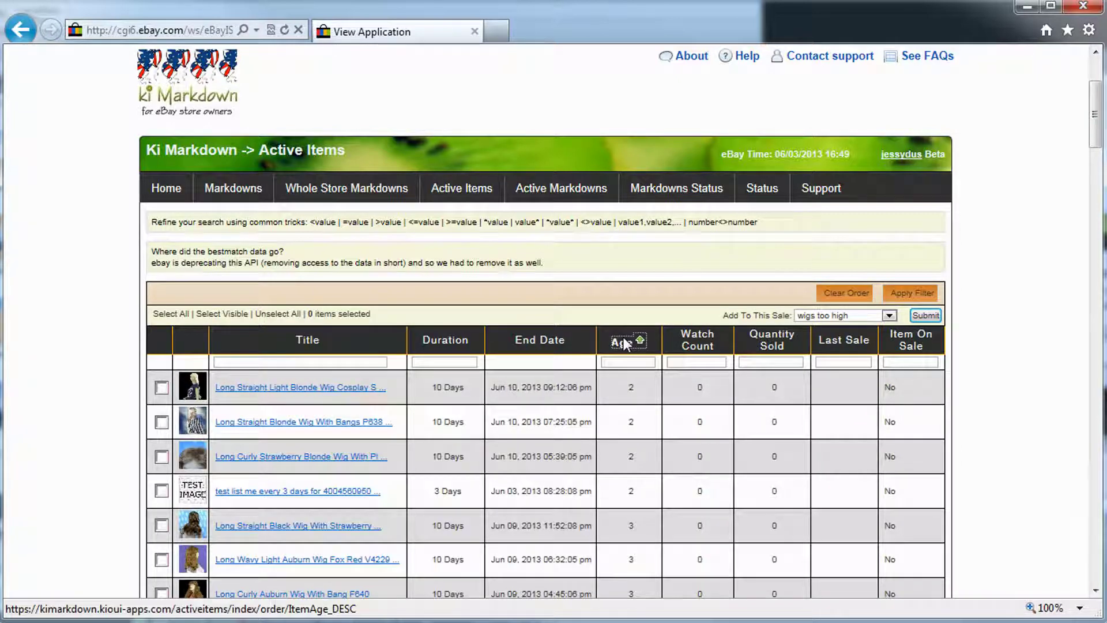
left_click(624, 342)
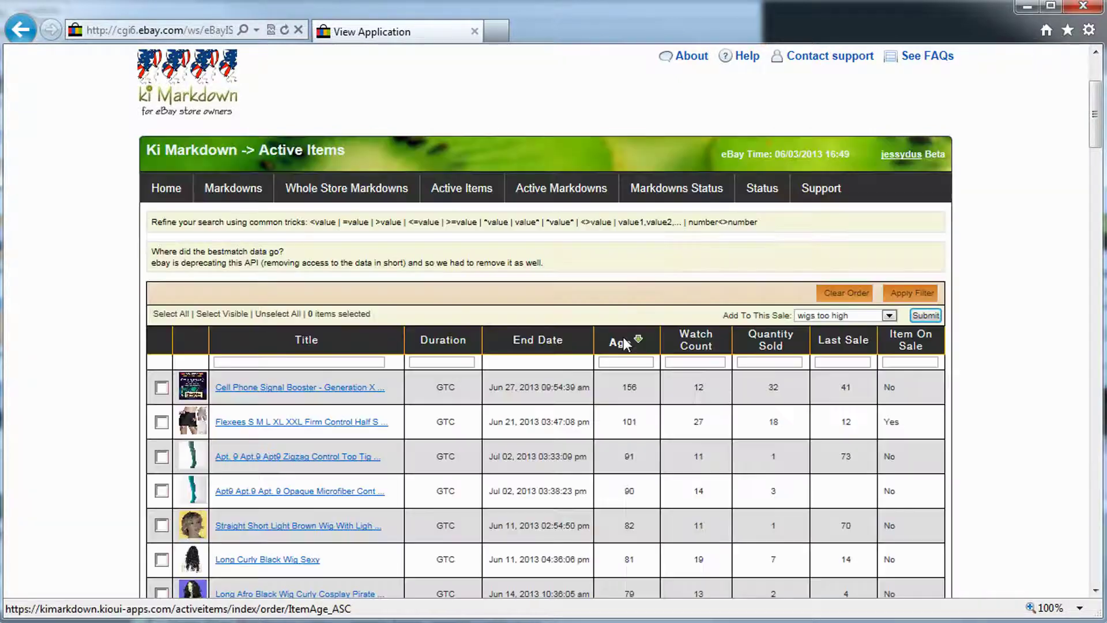
double_click(620, 390)
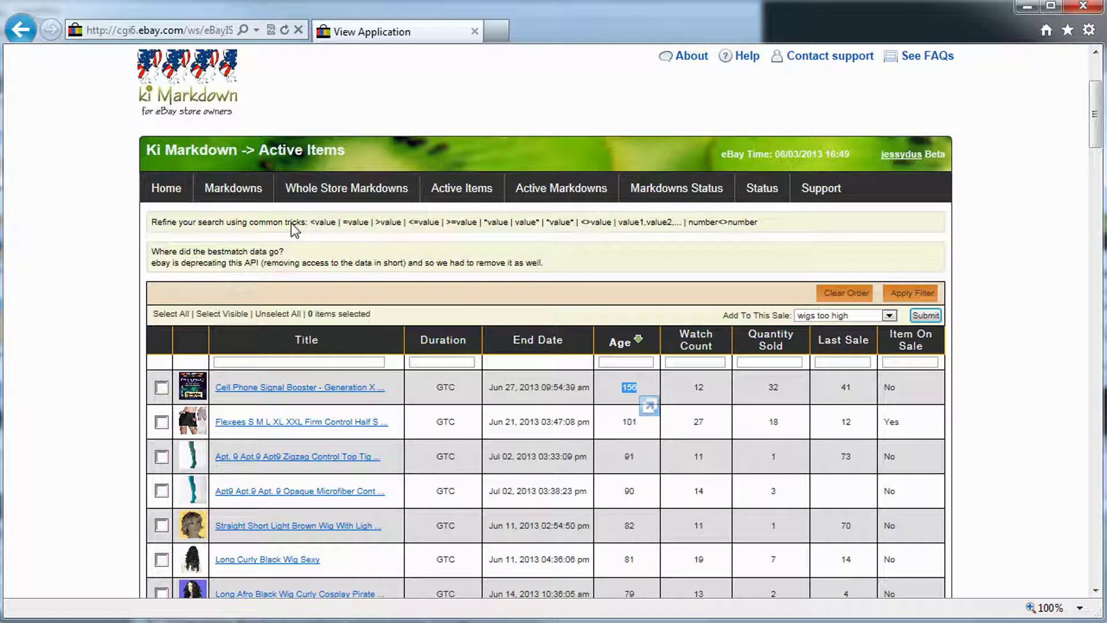
mouse_move(230, 188)
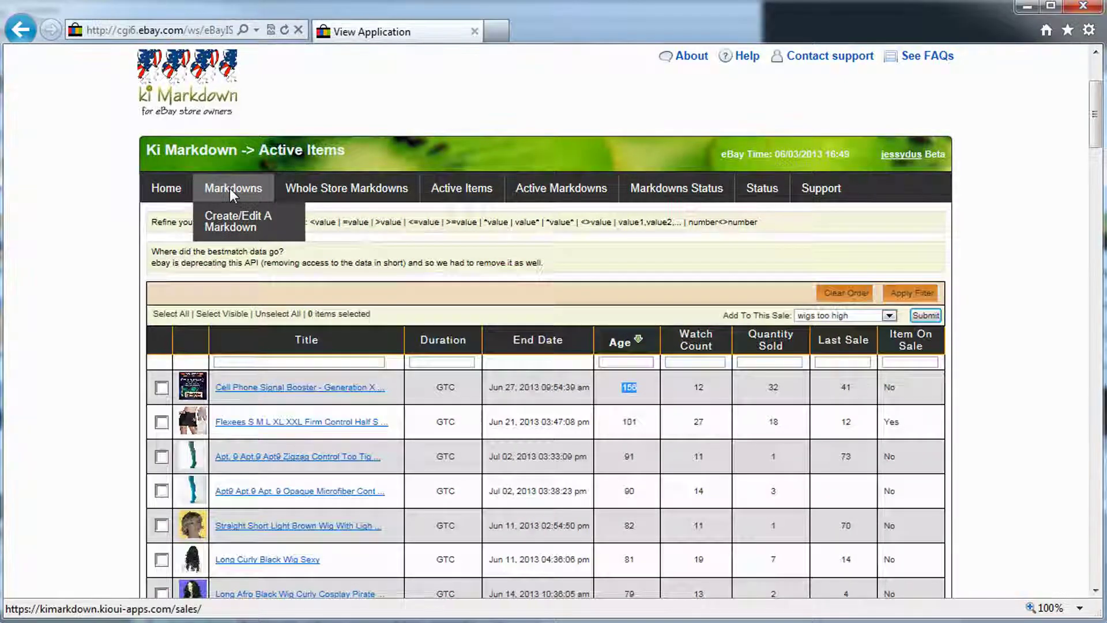
left_click(230, 188)
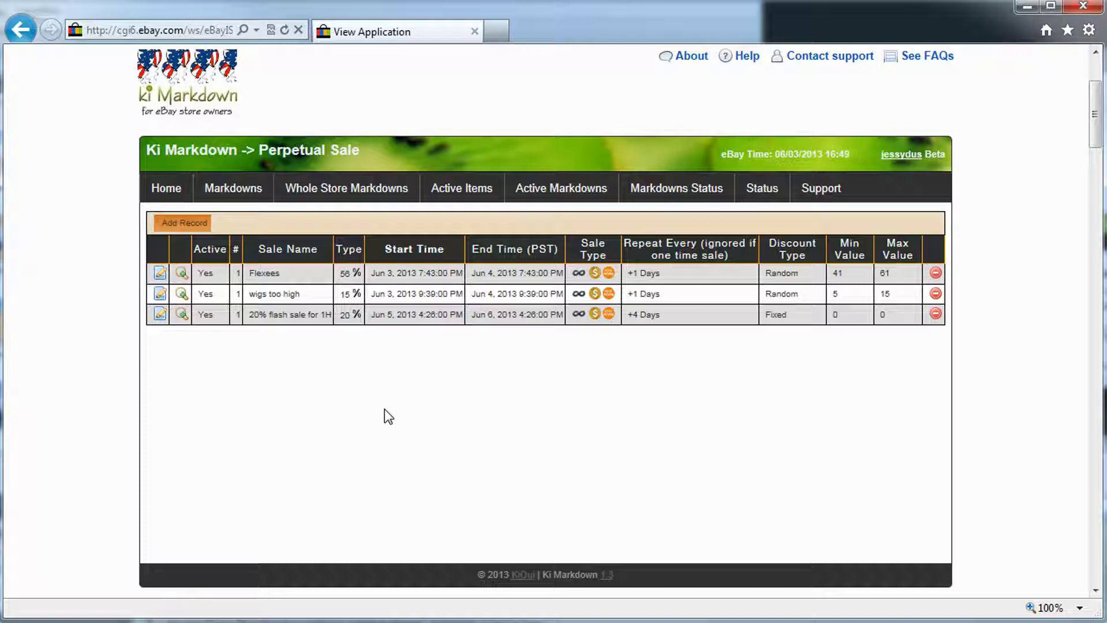
Add a new perpetual sale record and start on its Sale Name.
left_click(193, 225)
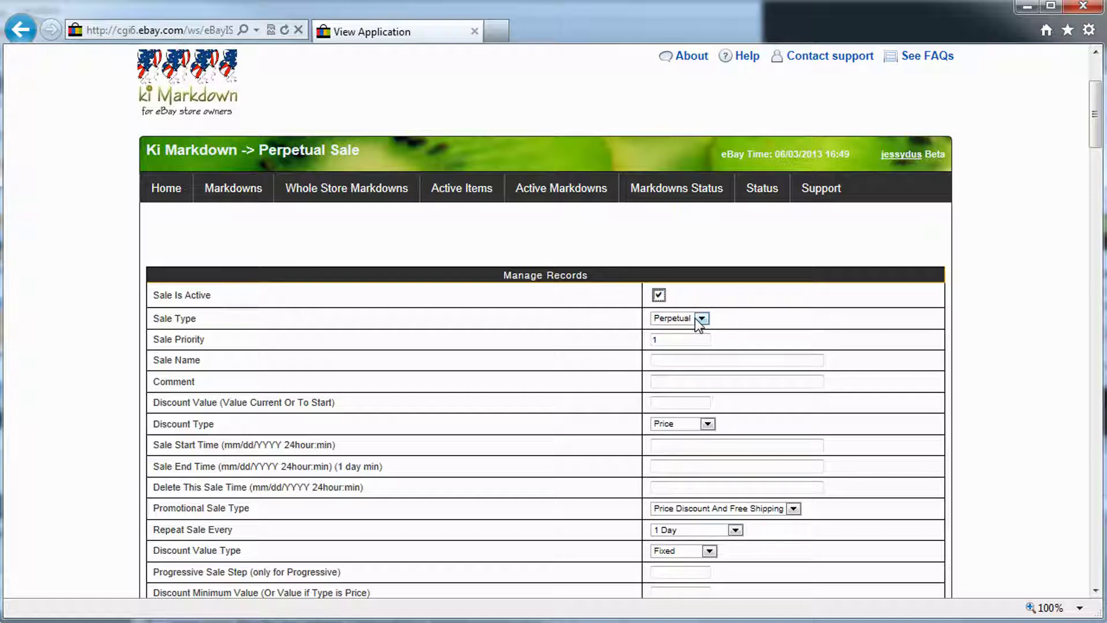
left_click(688, 361)
Name the sale 'items more than 30 days' with a 15 Percentage discount.
type("i")
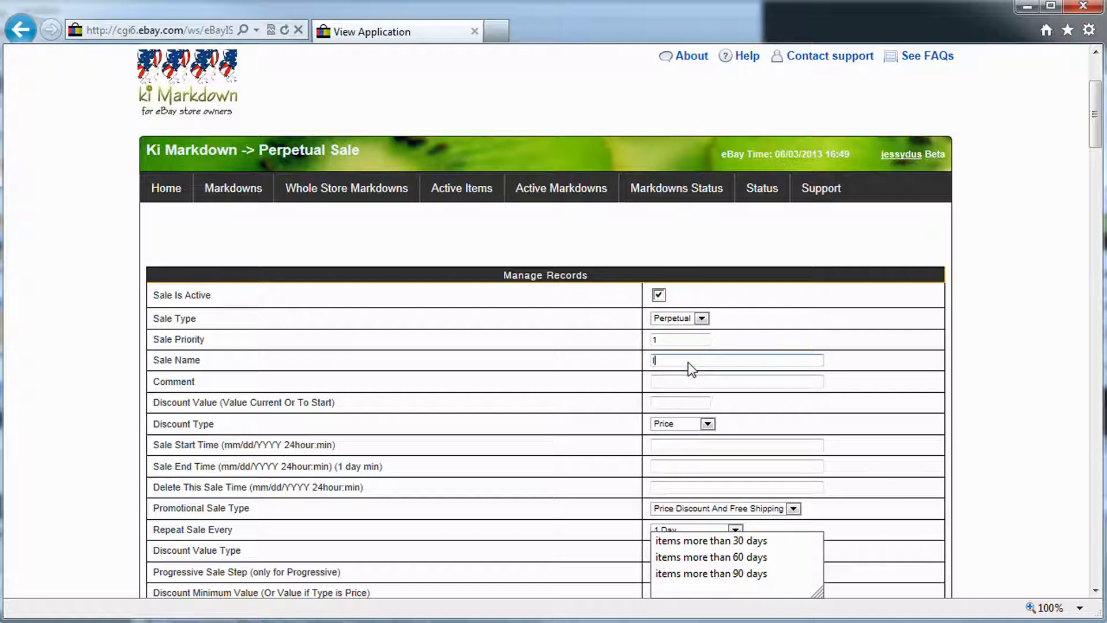
key("Down")
key("Return")
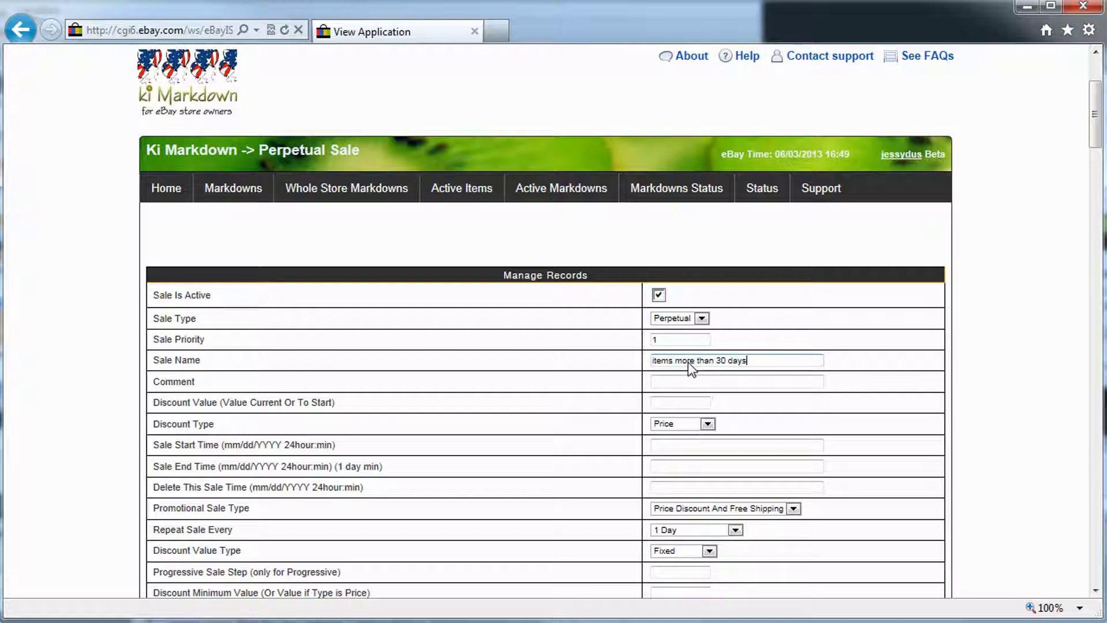
left_click(679, 405)
type("15")
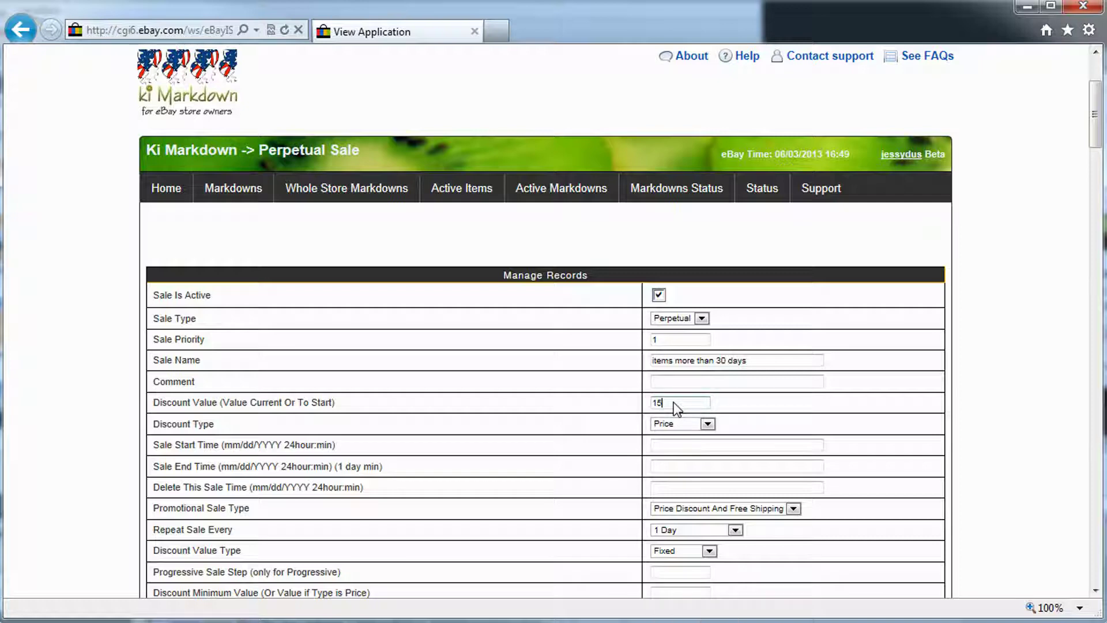
left_click(687, 424)
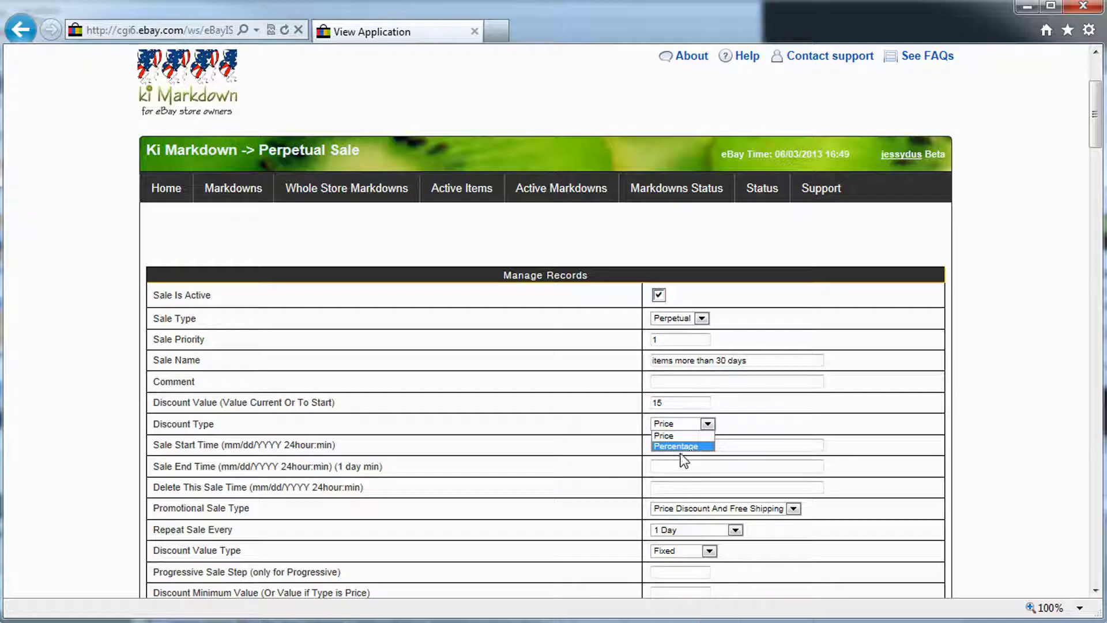
left_click(682, 447)
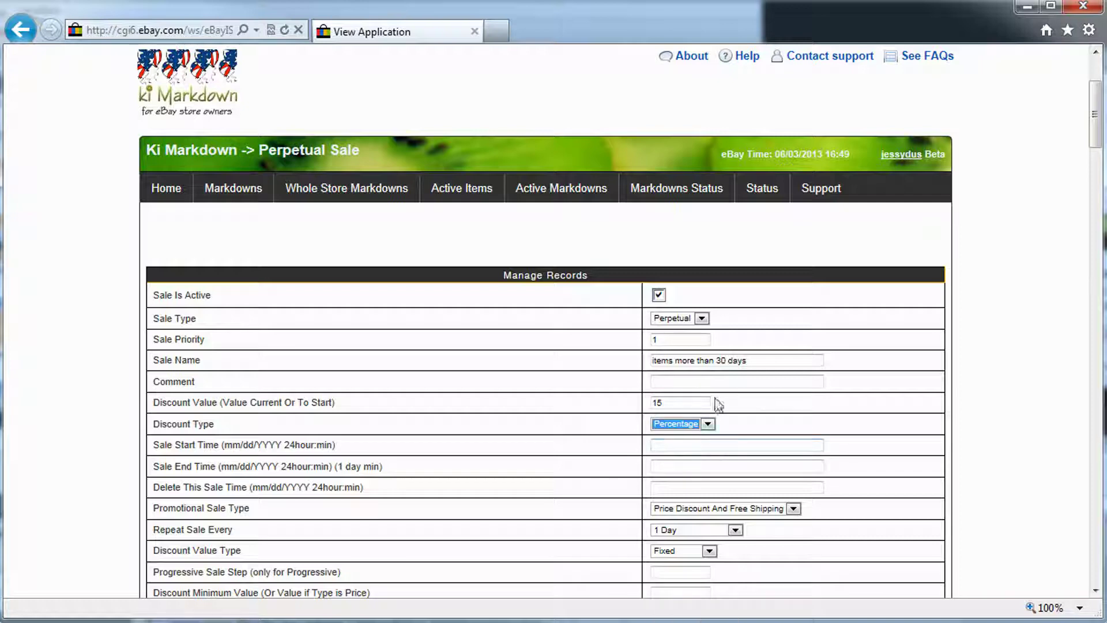
key("Tab")
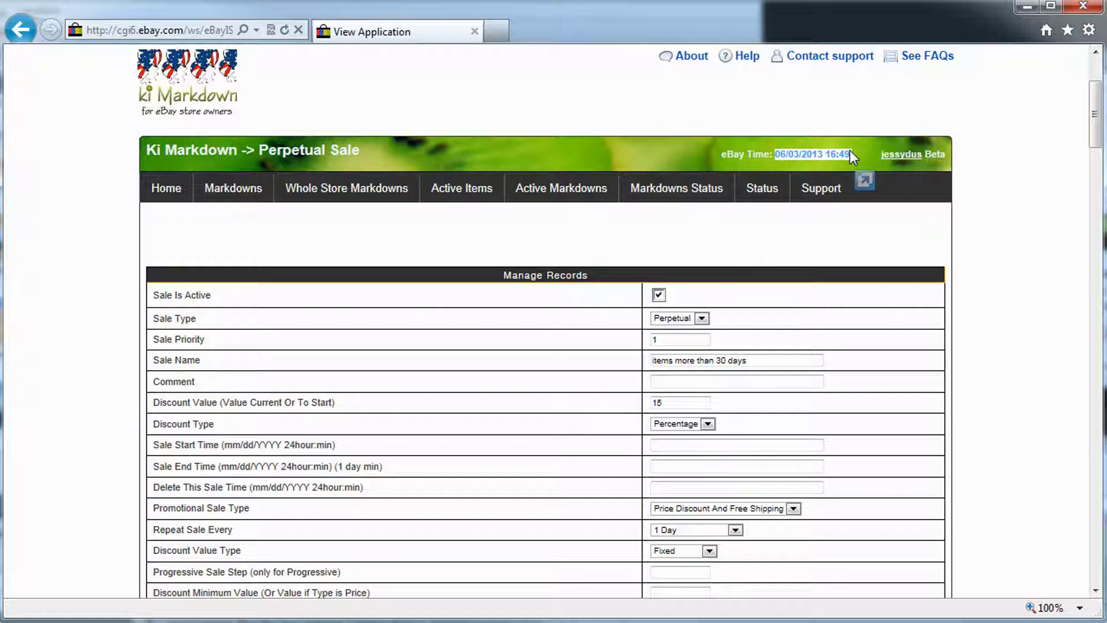
Set the sale to start 06/04/2013 and end 06/05/2013.
left_click(674, 445)
type("06/03/2013 16:49")
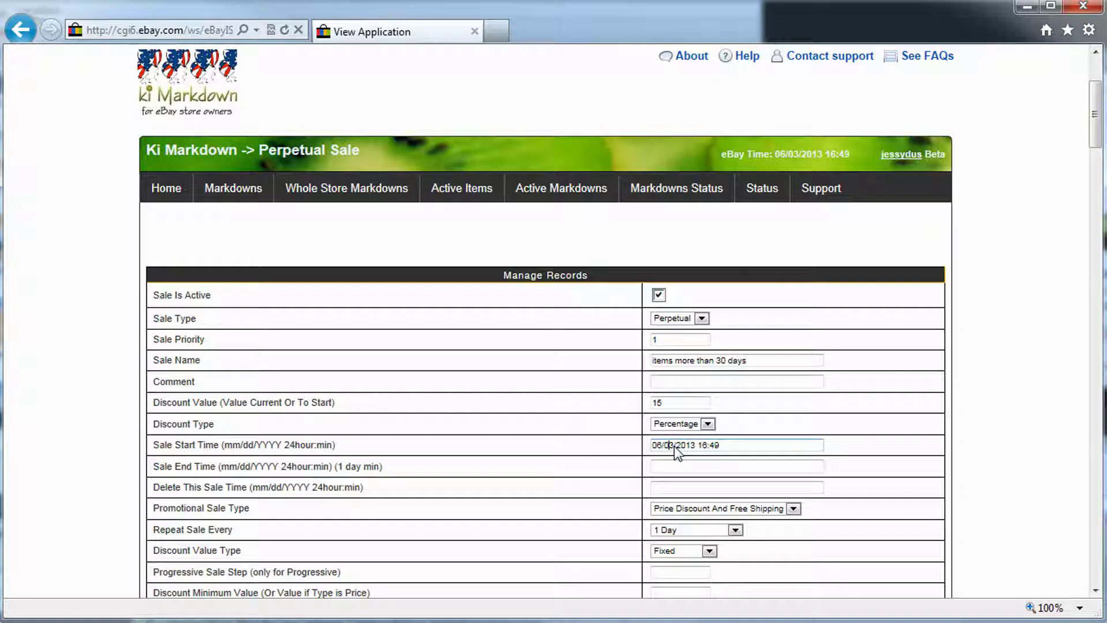
left_click(674, 445)
key("BackSpace")
type("4")
key("ctrl+a")
key("ctrl+c")
left_click(683, 466)
key("ctrl+v")
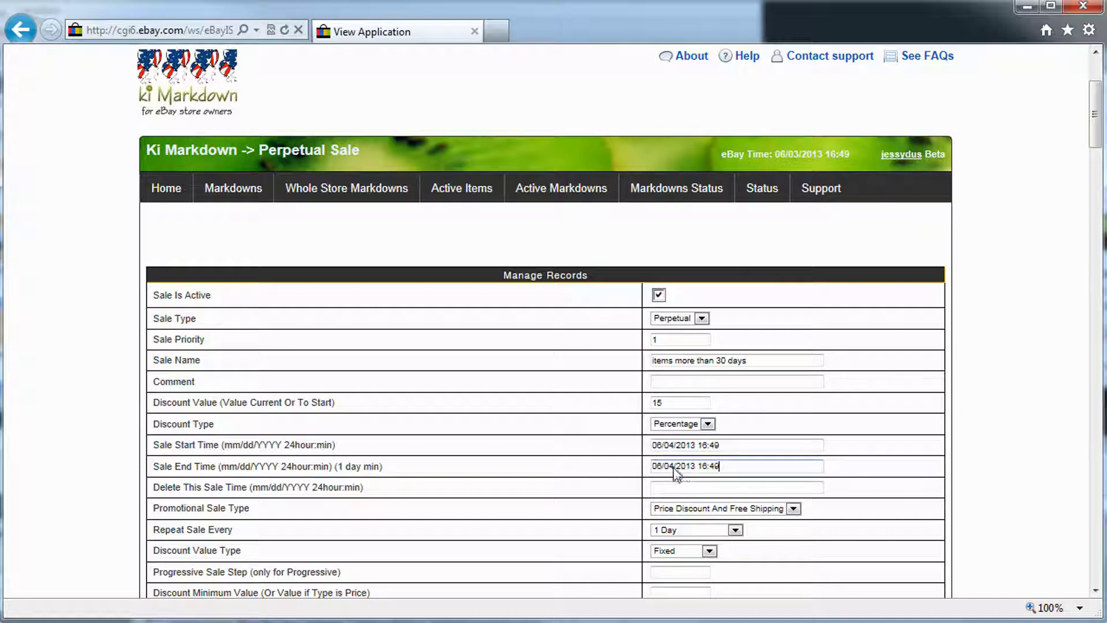
left_click(676, 466)
key("BackSpace")
type("5")
Set the Promotional Sale Type to Price Discount Only.
left_click(721, 508)
left_click(714, 528)
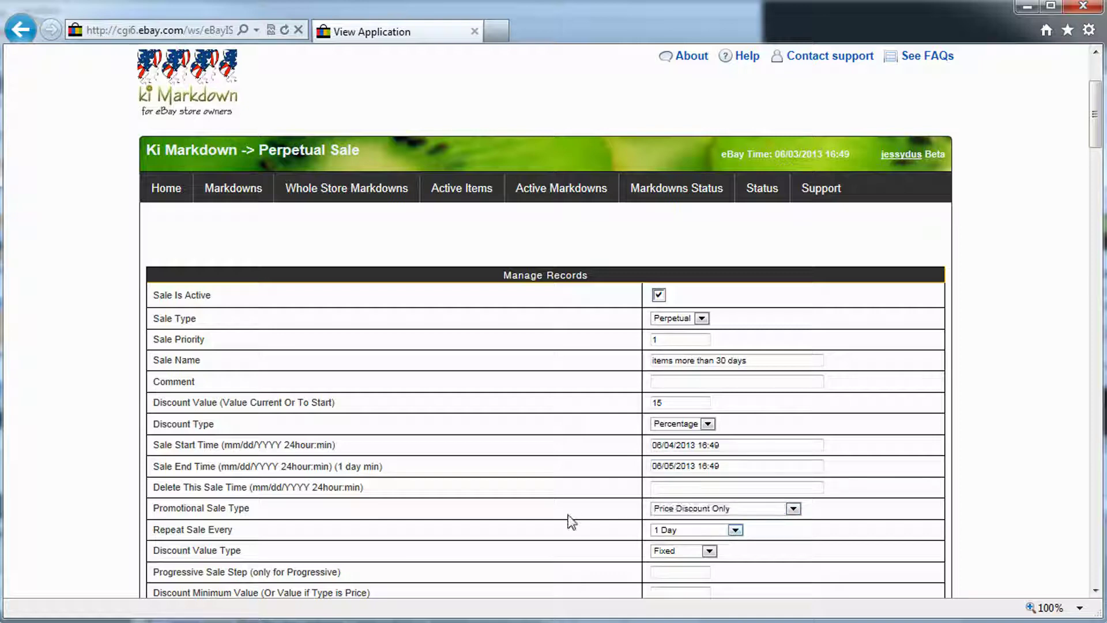
scroll(575, 511, "down", 3)
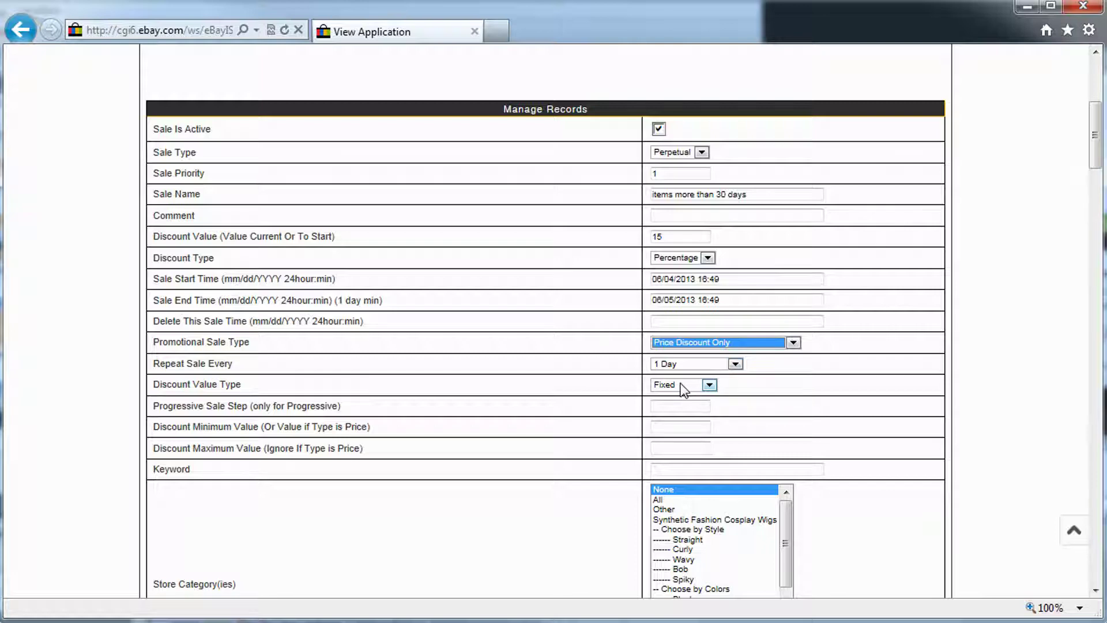
Enter 15 as the discount minimum value.
left_click(676, 430)
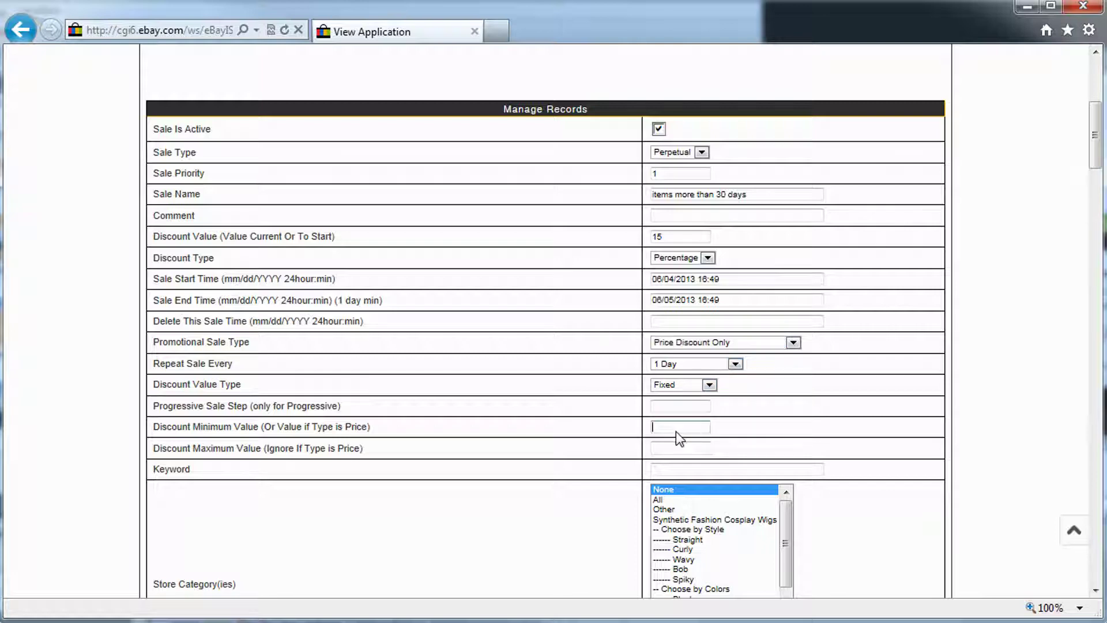
type("15")
scroll(870, 435, "down", 3)
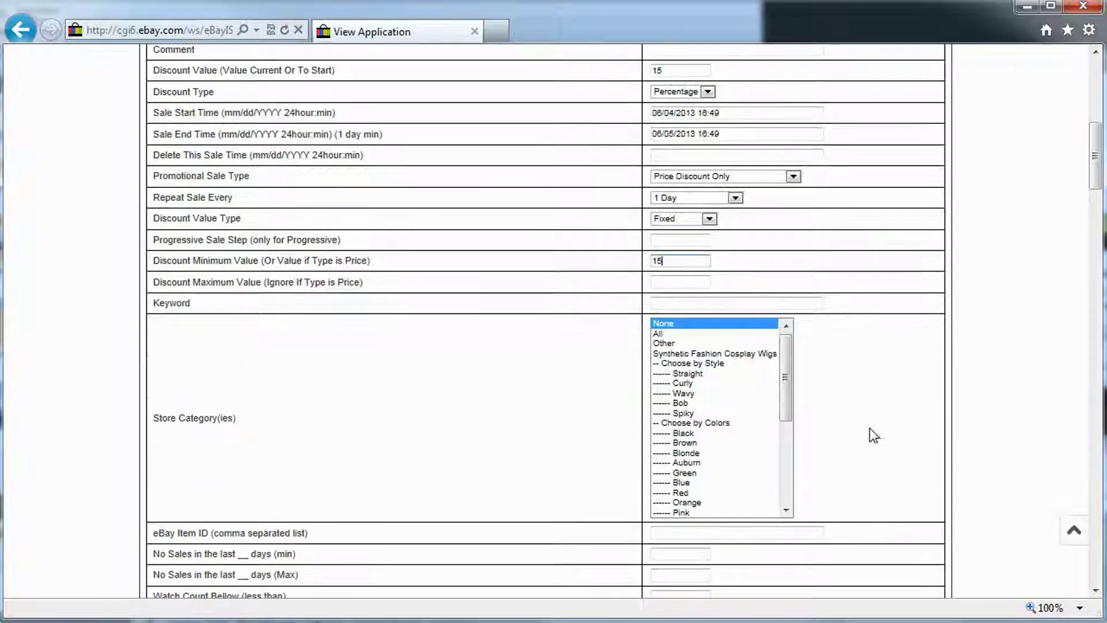
Select Synthetic Fashion Cosplay Wigs and its Straight through Spiky styles as store categories.
left_click(661, 334)
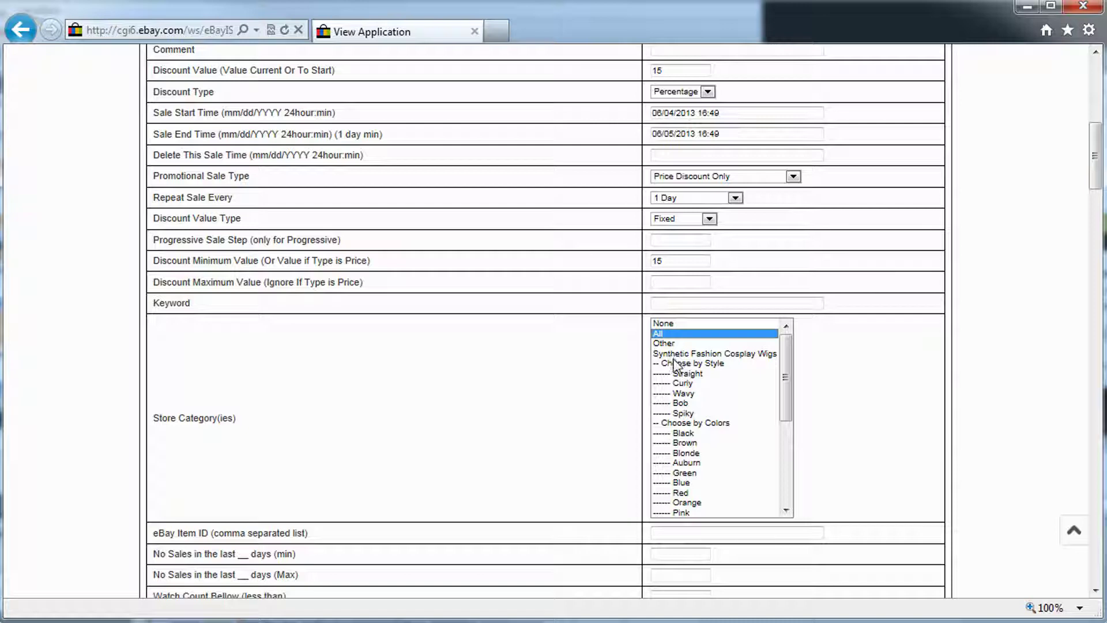
left_click(681, 353)
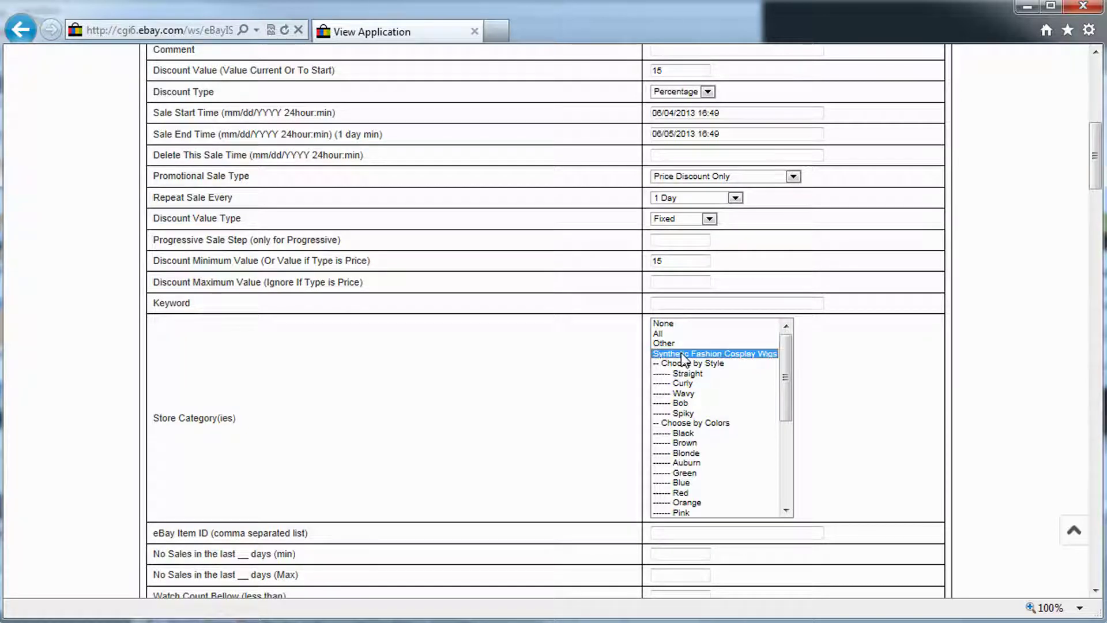
left_click(692, 411, "shift")
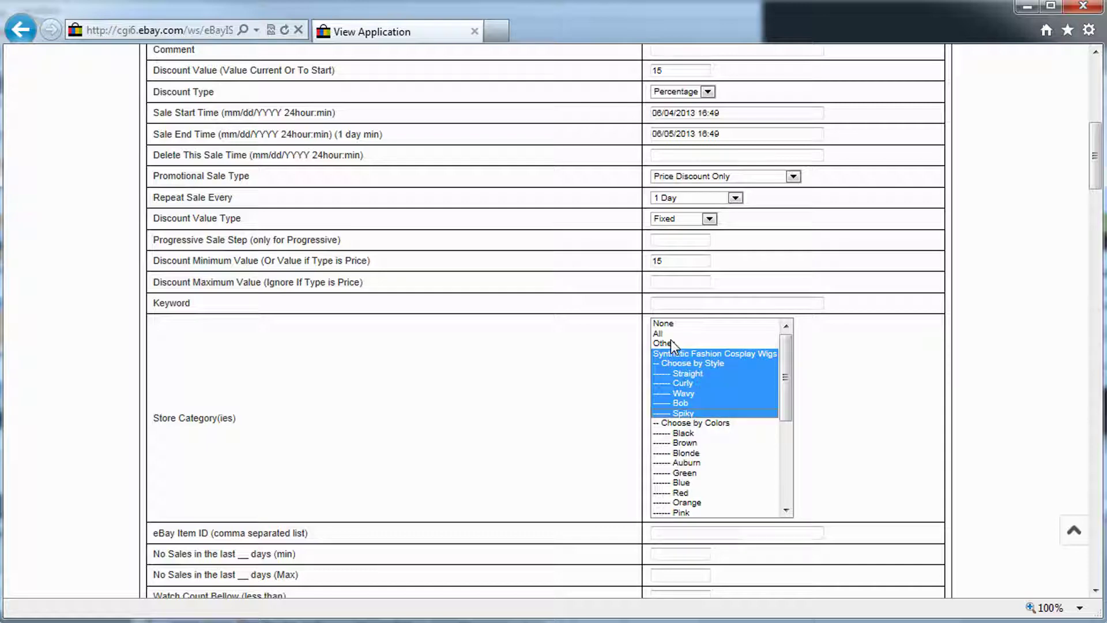
scroll(521, 288, "up", 9)
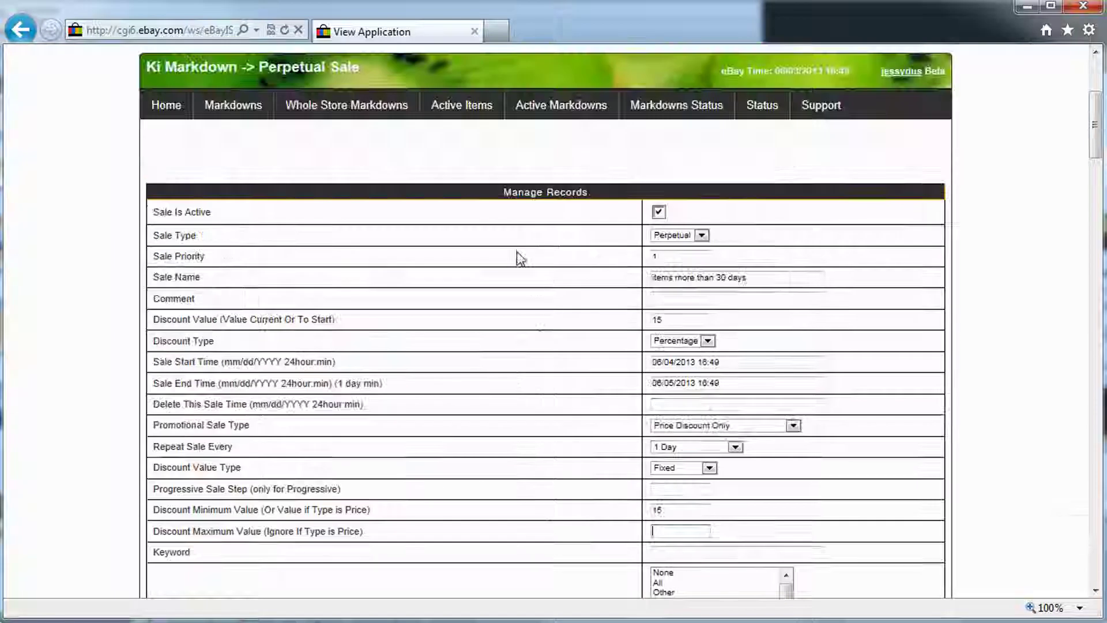
right_click(461, 354)
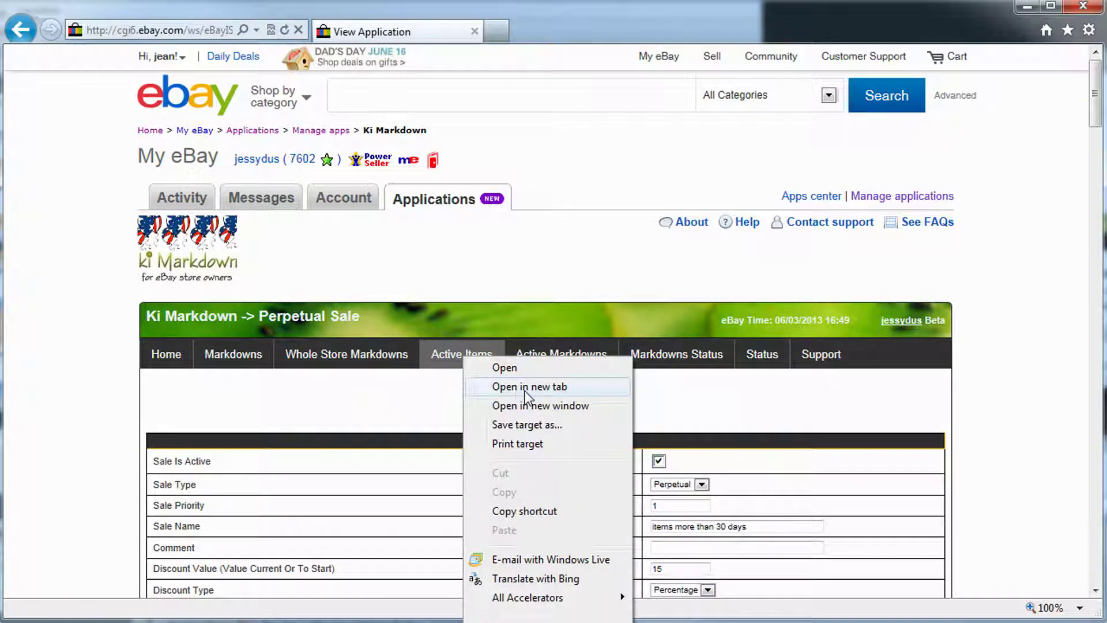
Try Active Items in a new tab, close it on the no-access message, and return to categories.
left_click(530, 386)
left_click(557, 35)
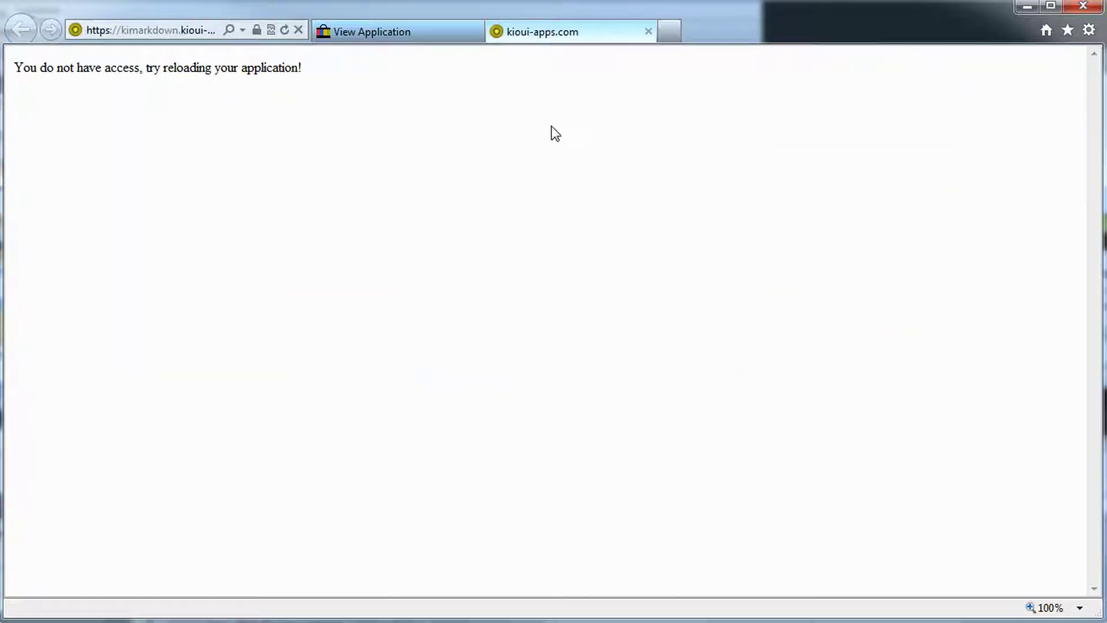
left_click(649, 31)
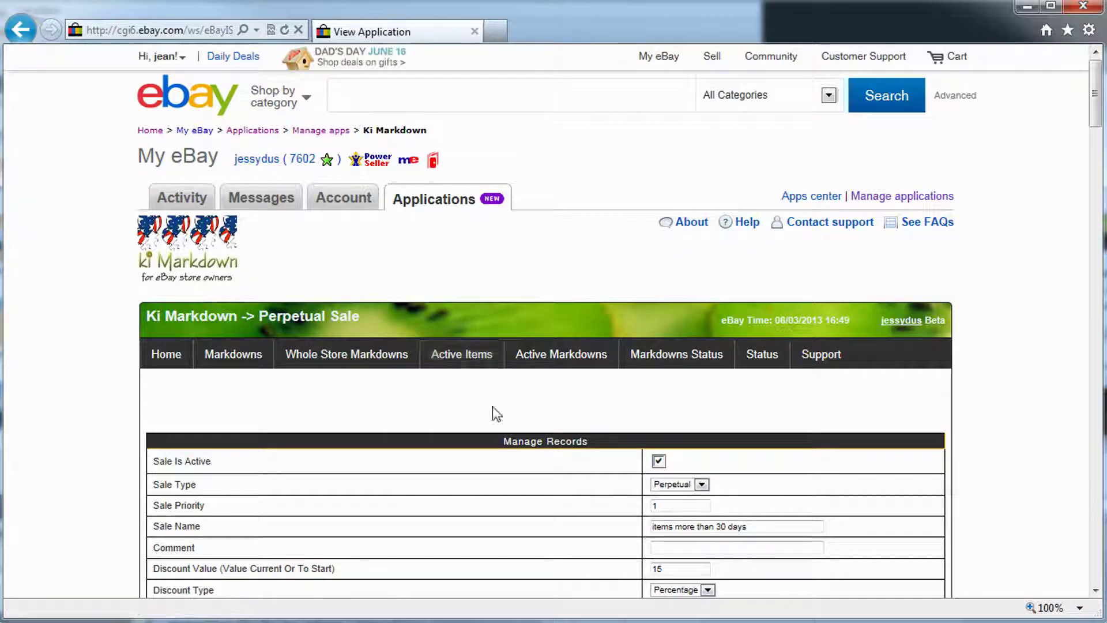
scroll(519, 439, "down", 4)
scroll(634, 404, "down", 5)
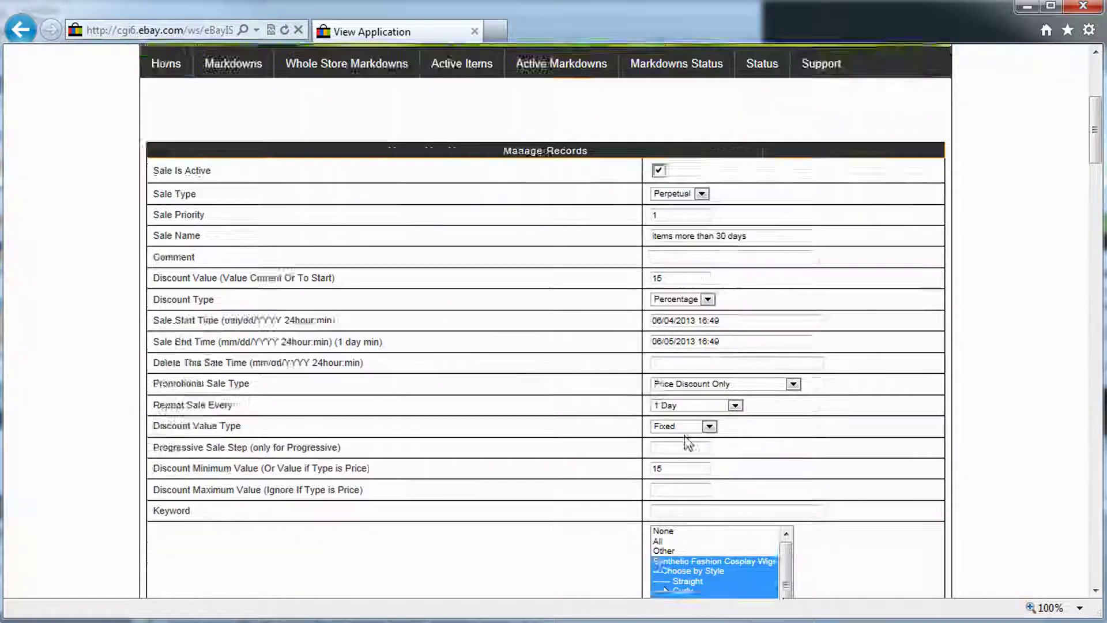
scroll(555, 334, "down", 2)
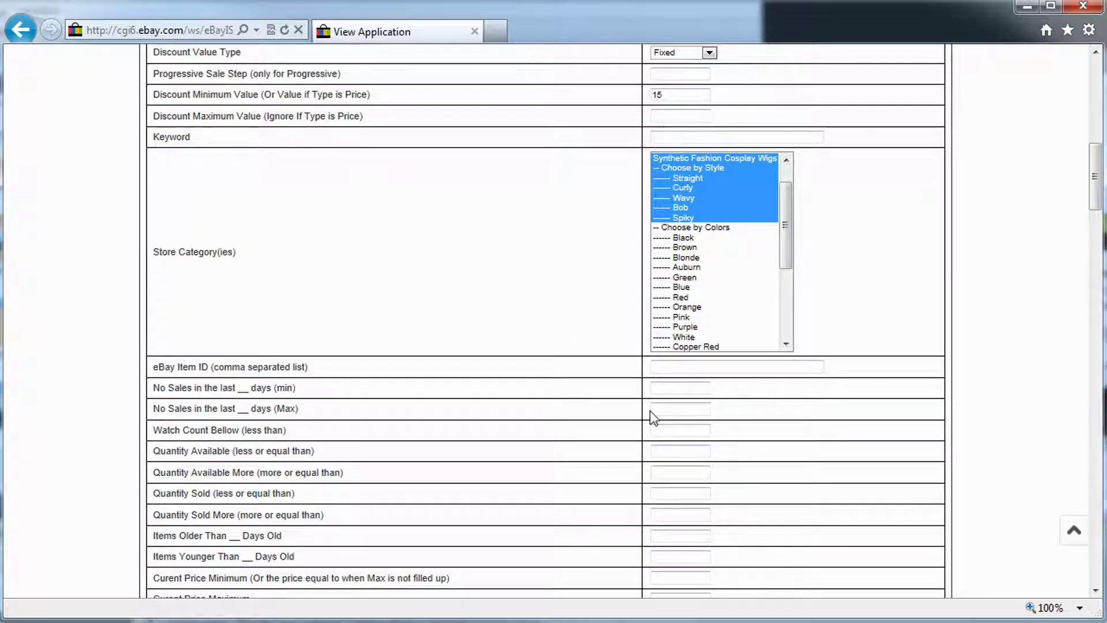
Limit the sale to items 30 to 59 days old and save it.
left_click(684, 539)
type("30")
left_click(691, 557)
type("50")
scroll(694, 562, "down", 3)
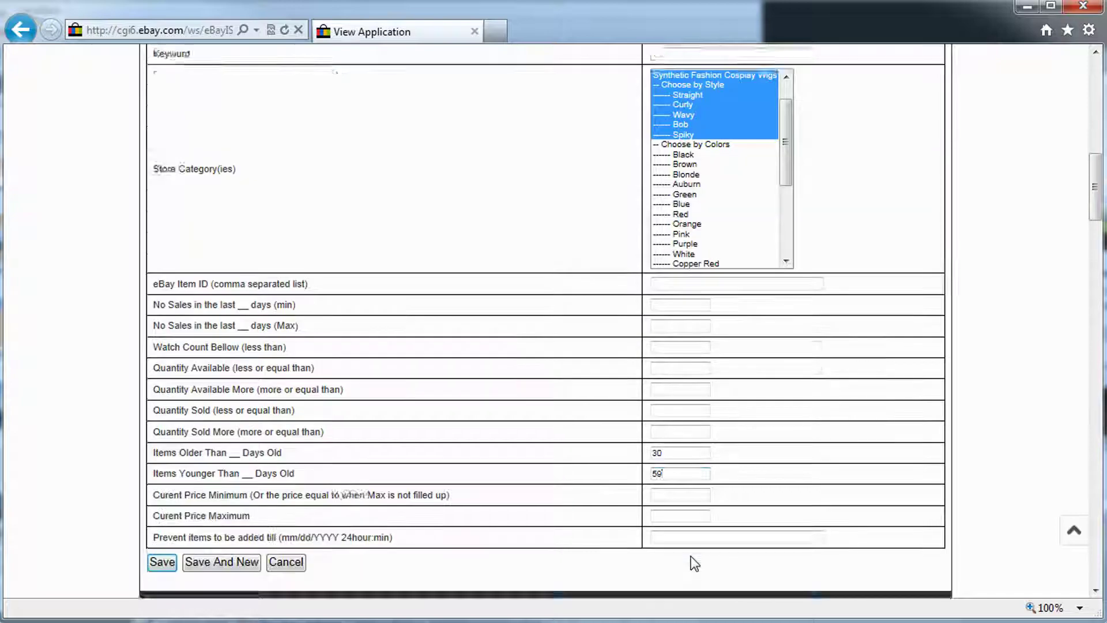
scroll(704, 554, "up", 3)
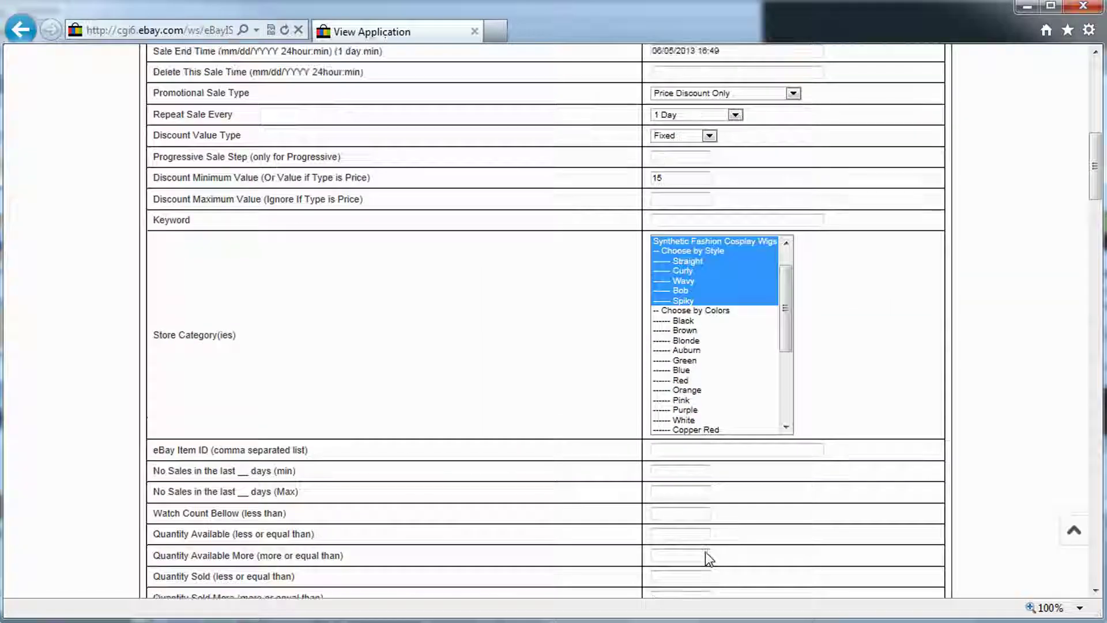
scroll(517, 521, "down", 4)
left_click(155, 486)
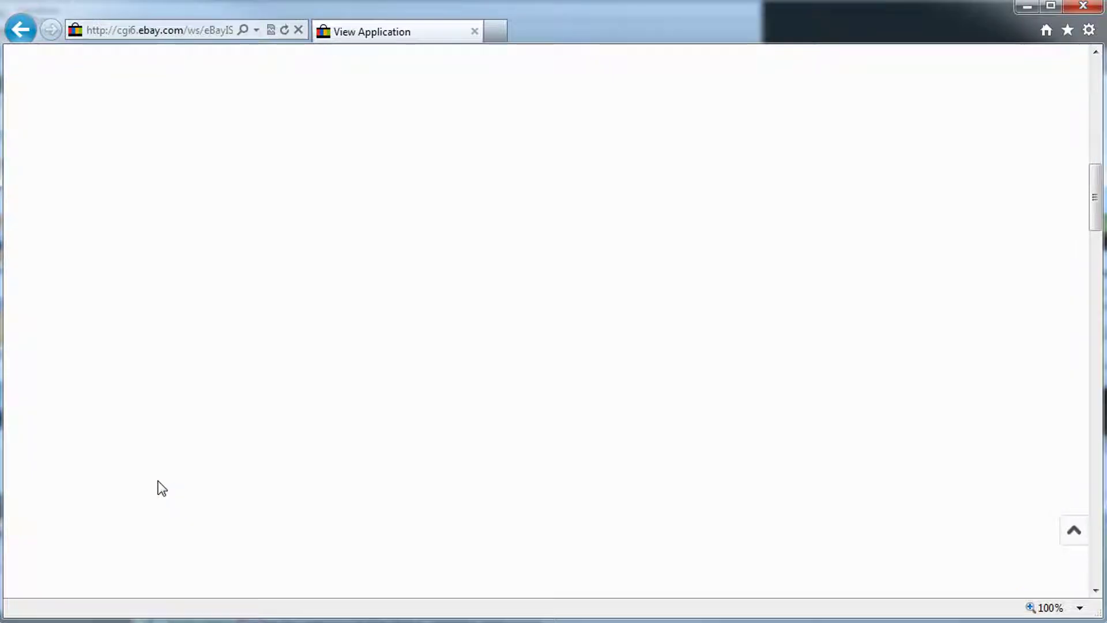
scroll(255, 465, "up", 4)
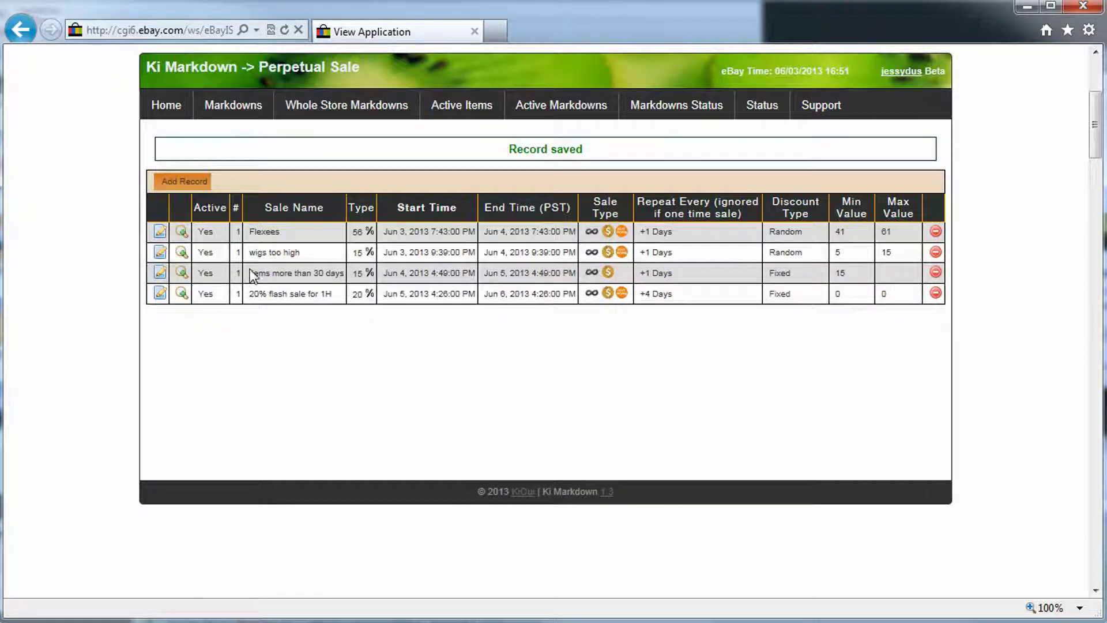
Add a new sale named 'Wig items more than 60 days' and mark it active.
left_click_drag(253, 275, 345, 275)
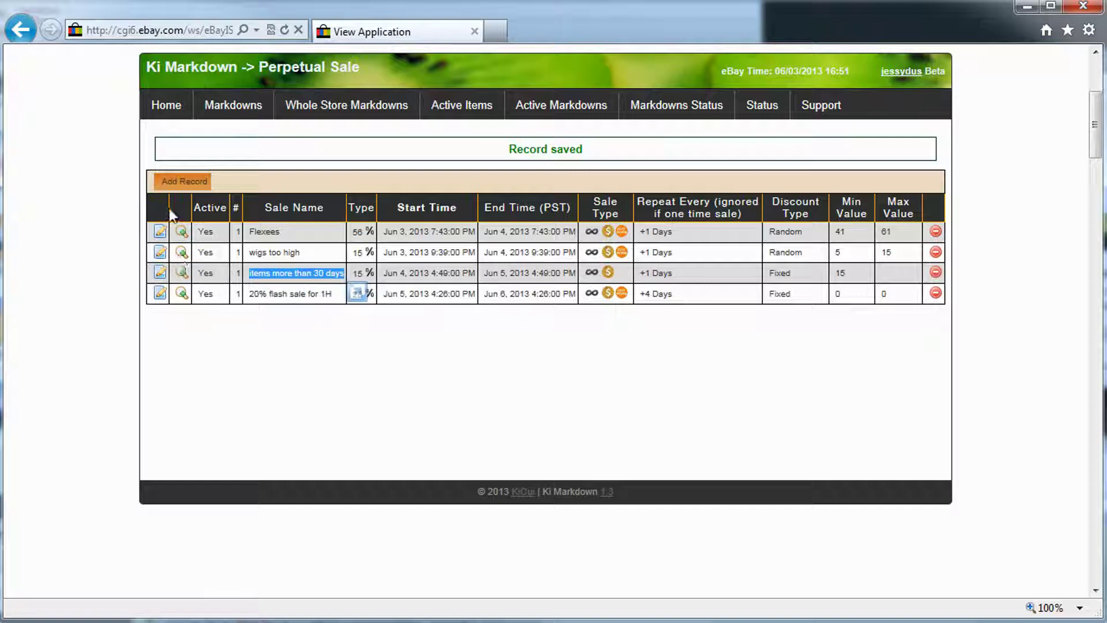
left_click(178, 183)
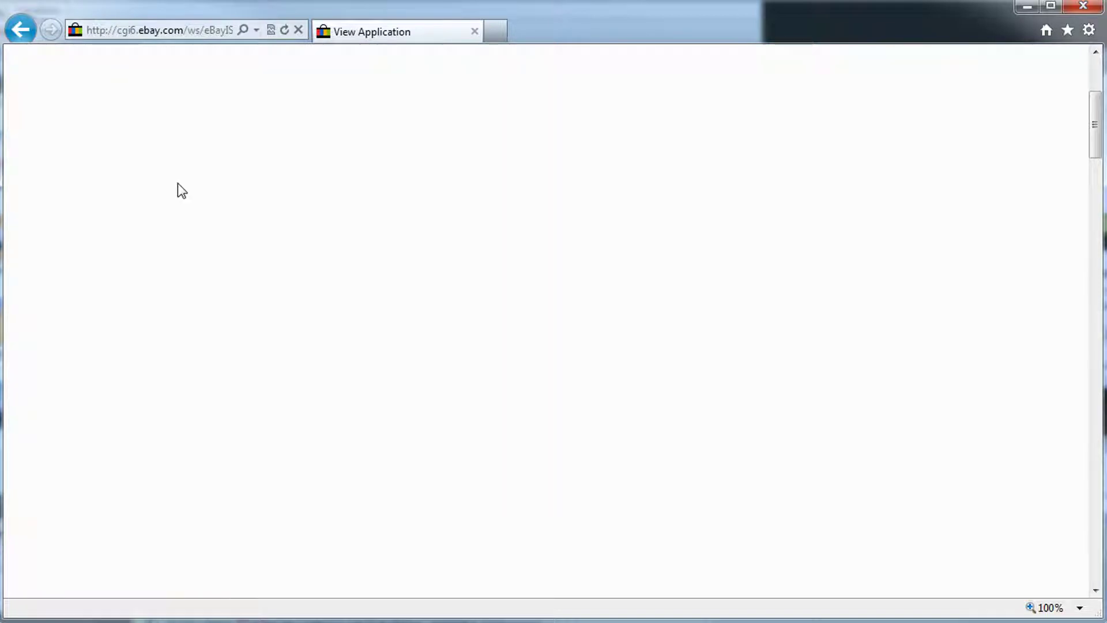
left_click(679, 278)
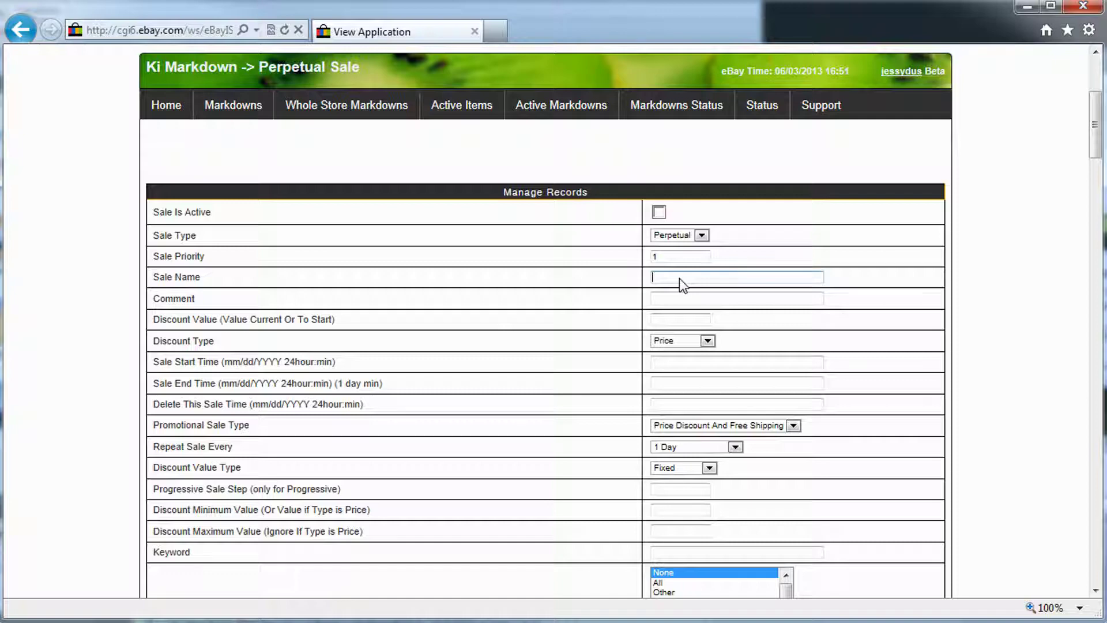
scroll(680, 278, "up", 3)
type("it")
key("Down")
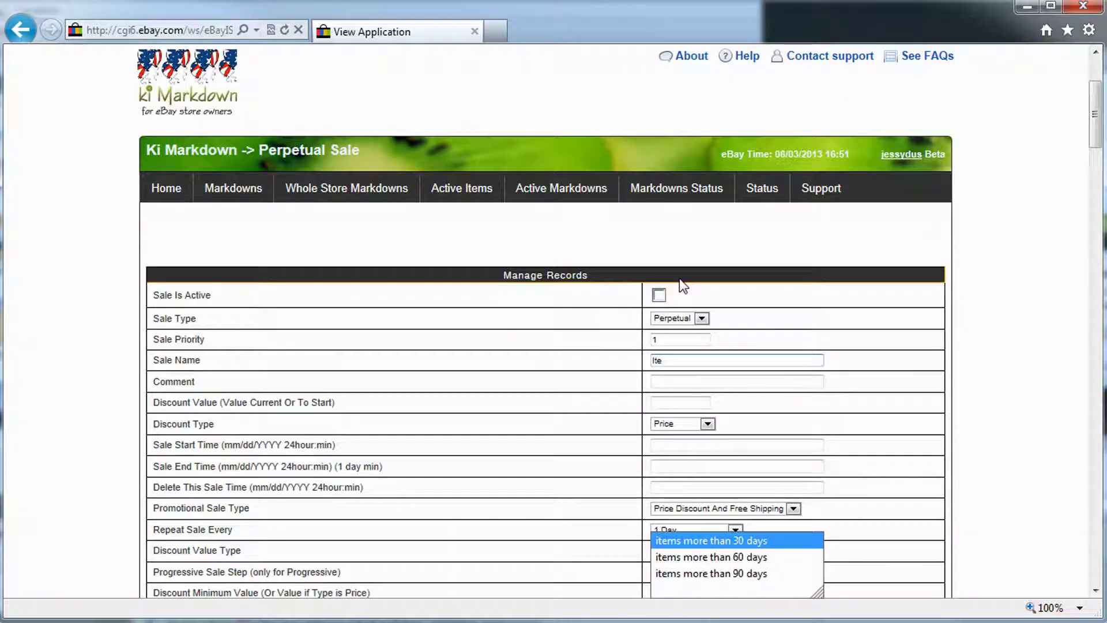
key("Down")
key("Return")
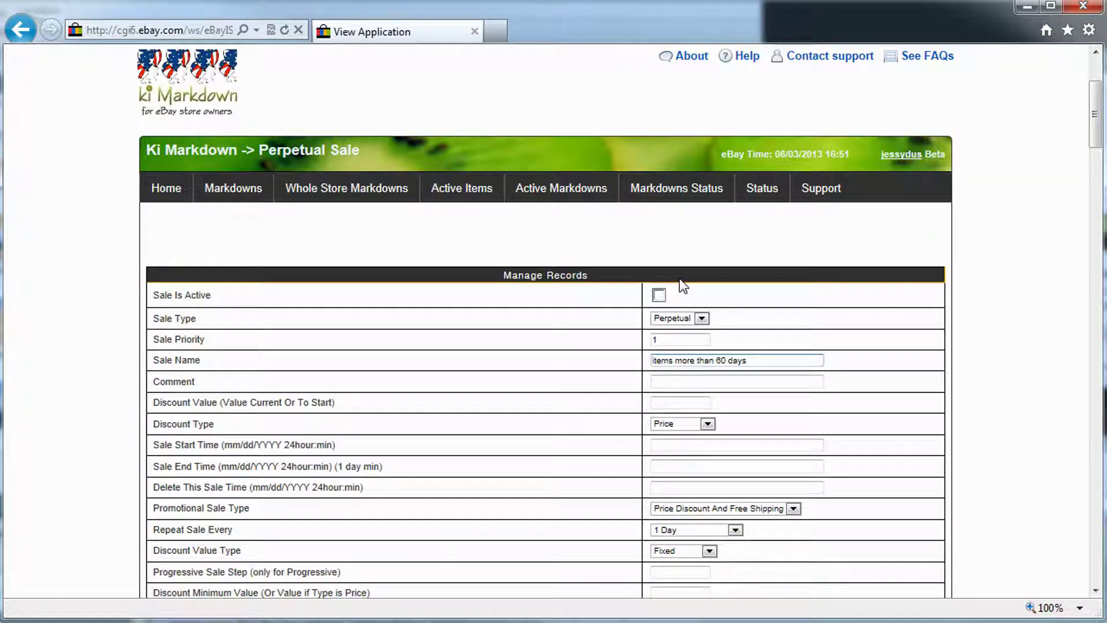
key("Home")
type("Wig")
left_click(658, 296)
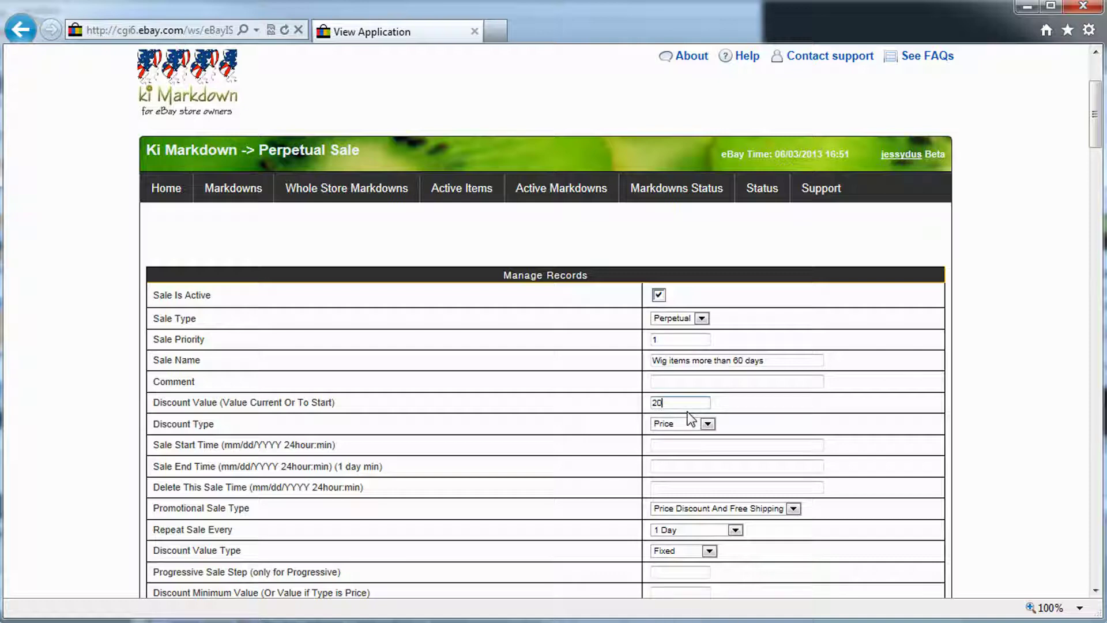
Choose a Percentage discount and fill in the sale start and end times.
left_click(689, 447)
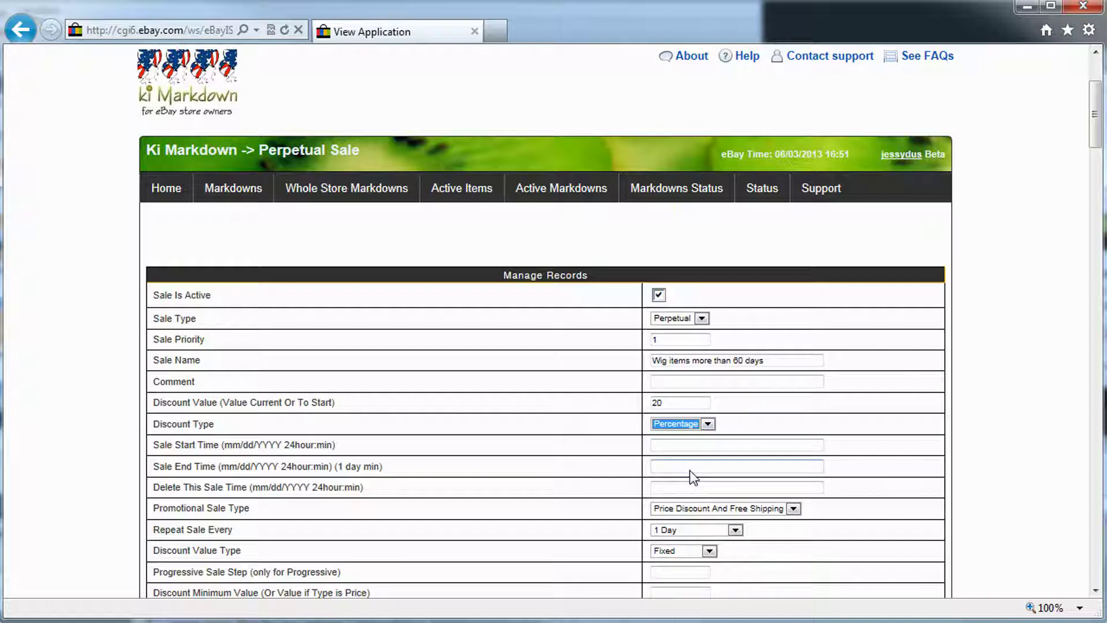
left_click(690, 445)
type("06/04/2013 16:49")
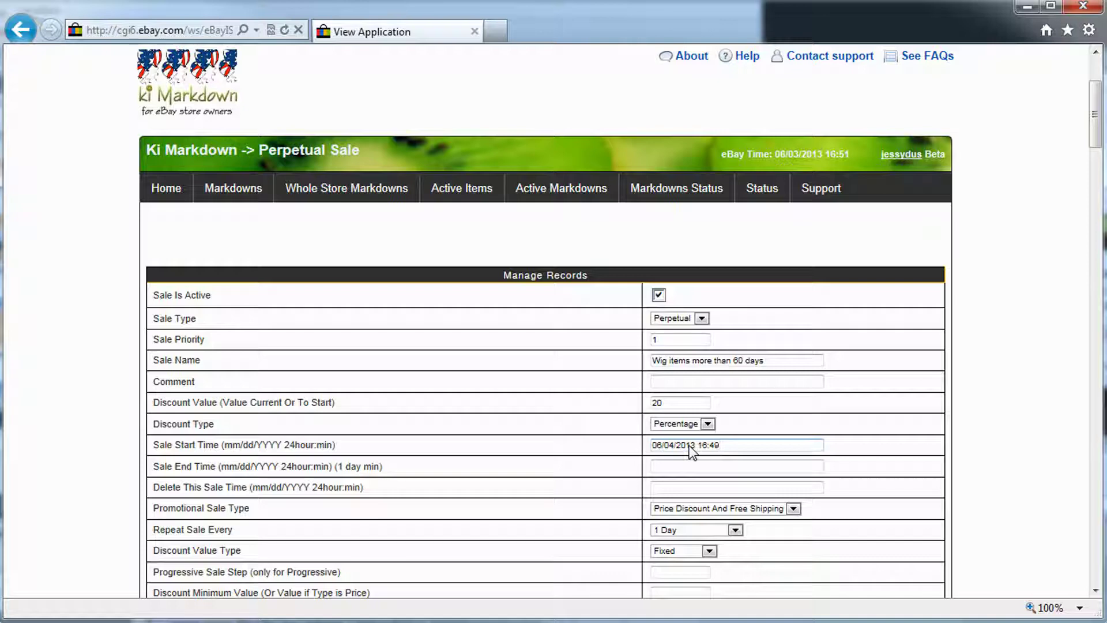
left_click(676, 446)
key("Right")
key("Right")
key("Right")
key("Right")
key("Right")
key("Right")
key("Right")
key("Tab")
key("shift+Tab")
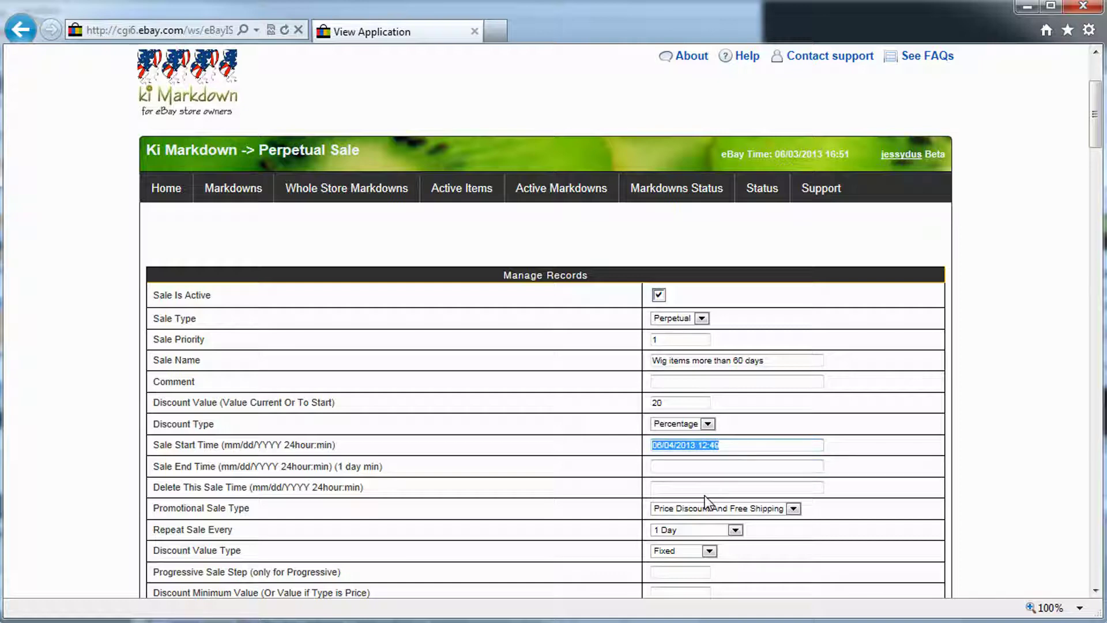
key("ctrl+c")
key("Tab")
key("ctrl+v")
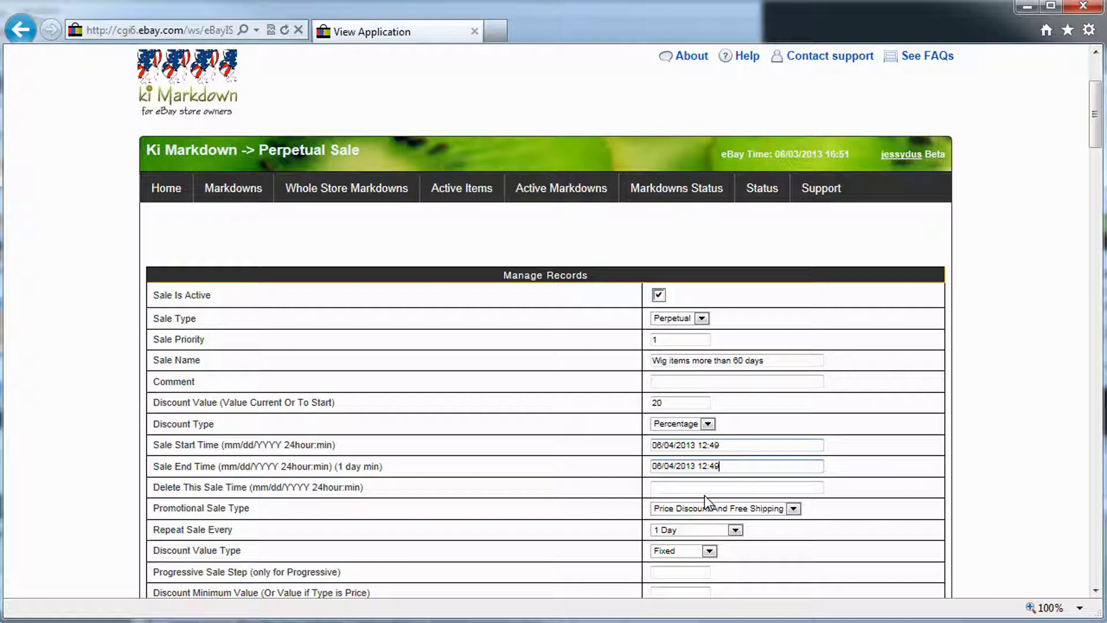
Change the end day to 5 and set promotion type to Price Discount Only.
left_click(673, 467)
key("BackSpace")
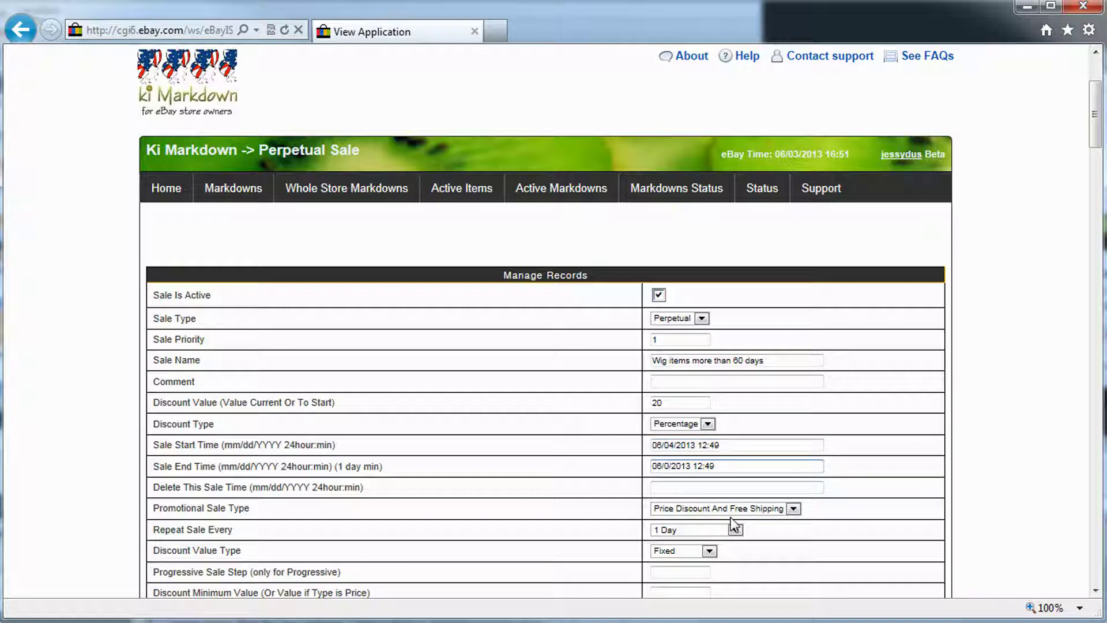
type("5")
left_click(717, 514)
left_click(700, 527)
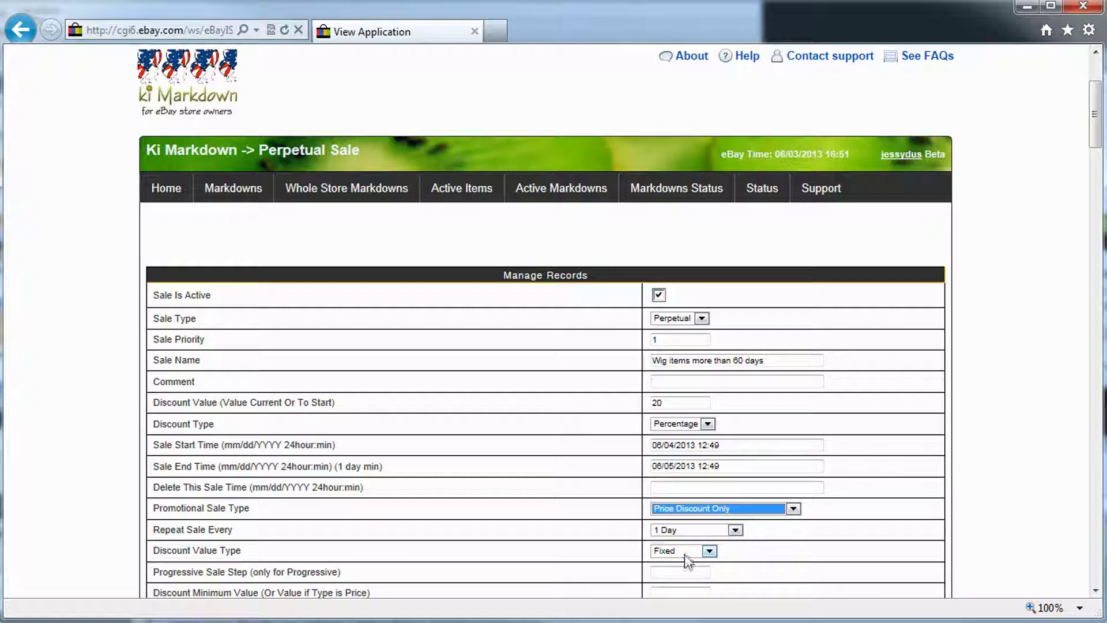
Set minimum value 20, wig categories Straight through Spiky, age limits 60–89 days, then save.
left_click(596, 561)
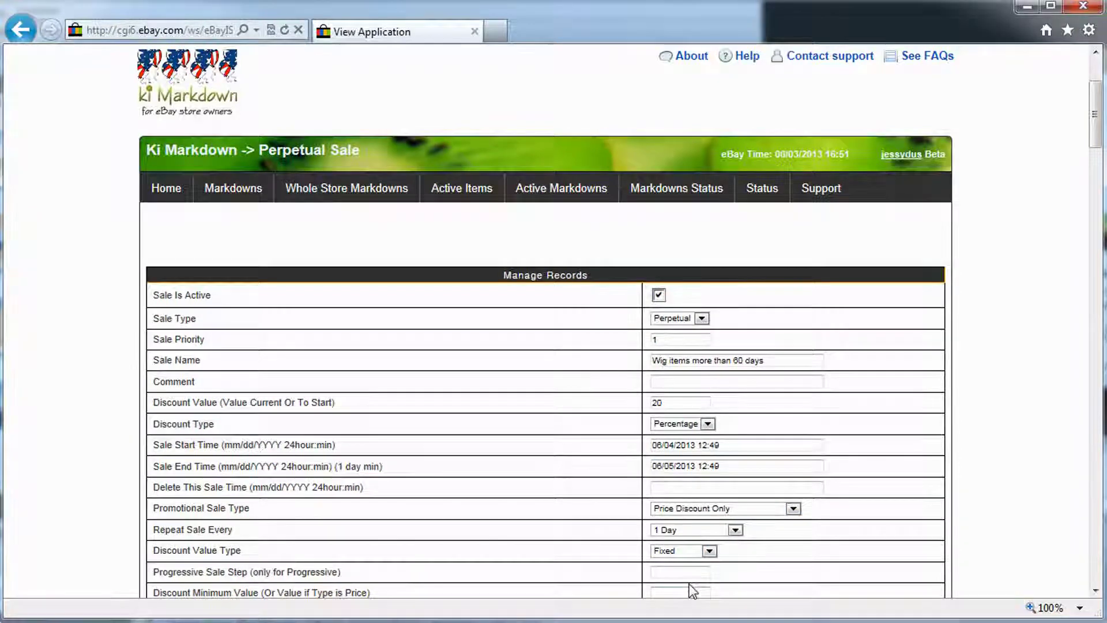
scroll(692, 588, "down", 1)
key("Tab")
type("20")
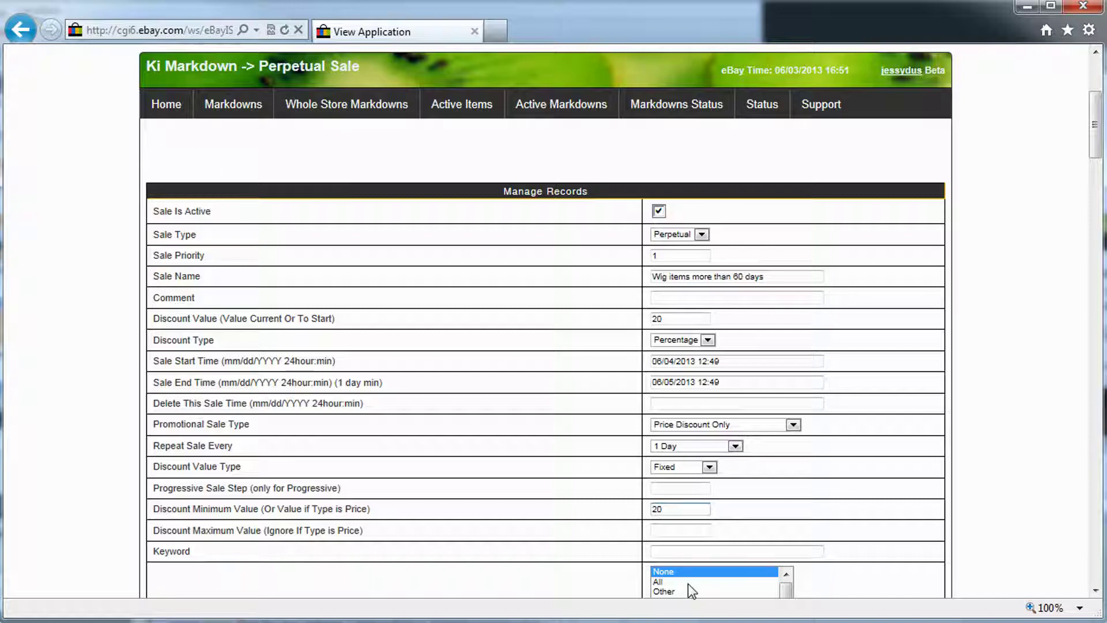
scroll(603, 480, "down", 1)
left_click(689, 521)
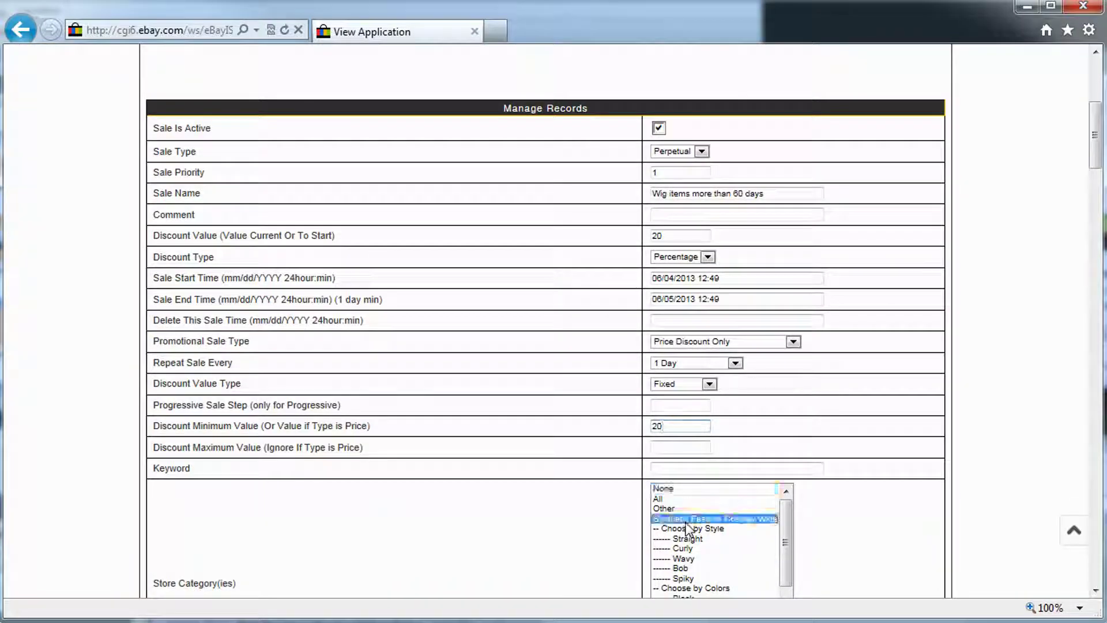
left_click(708, 578, "shift")
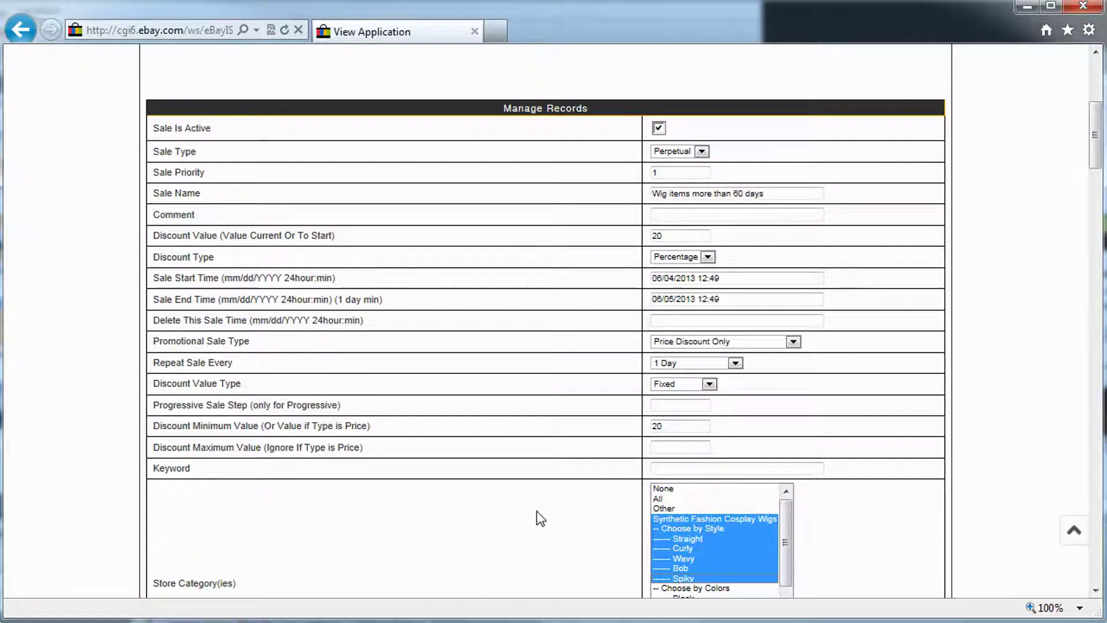
scroll(536, 502, "down", 4)
scroll(663, 508, "down", 1)
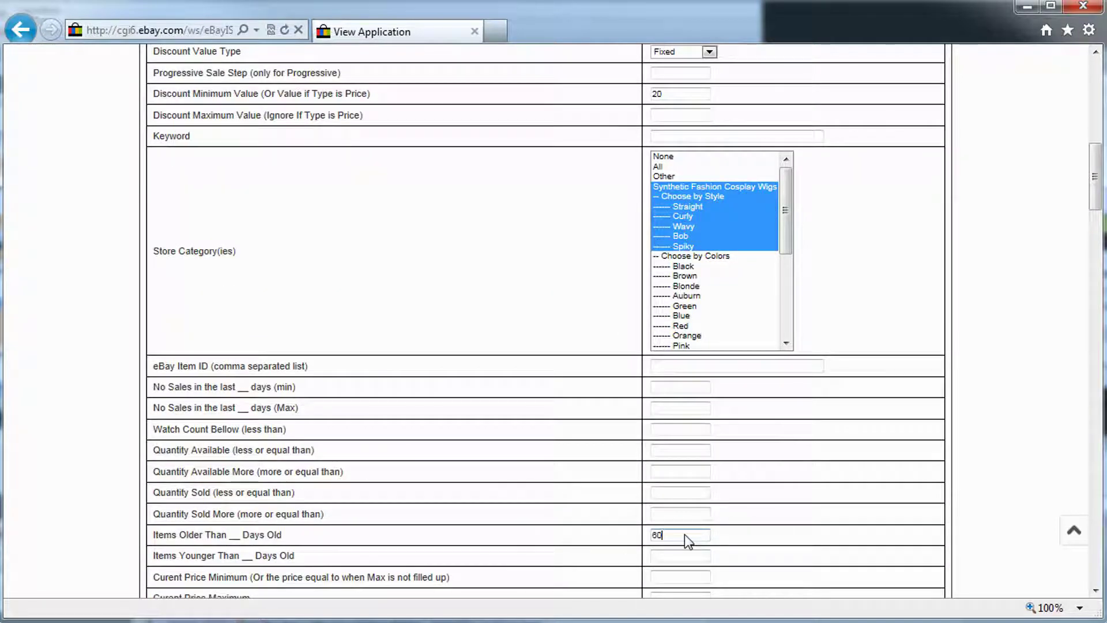
type("90")
scroll(608, 490, "down", 3)
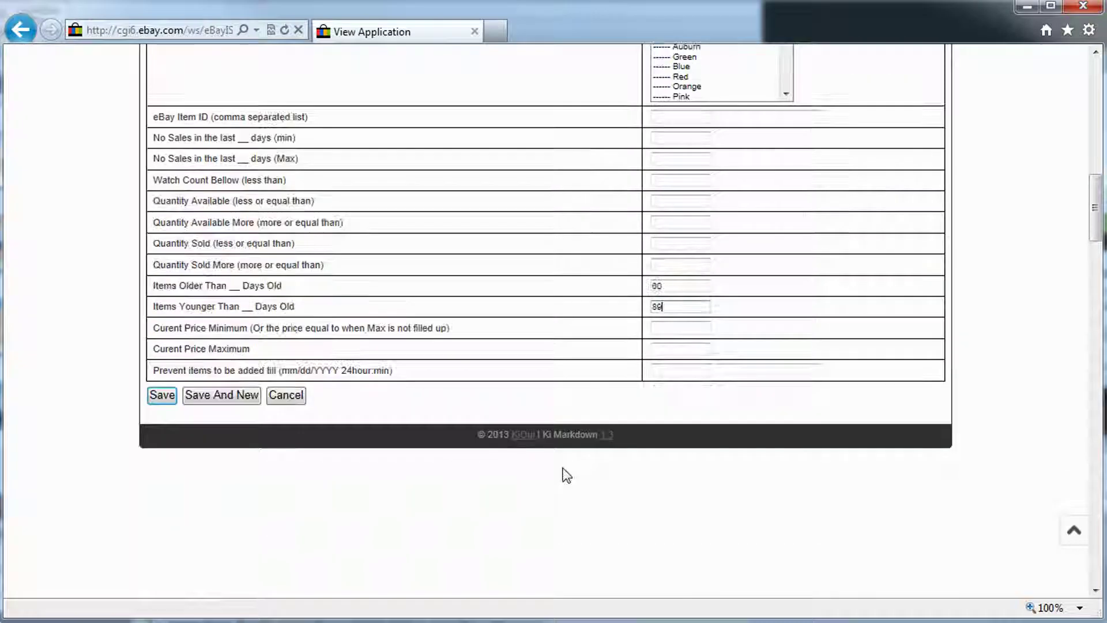
left_click(161, 395)
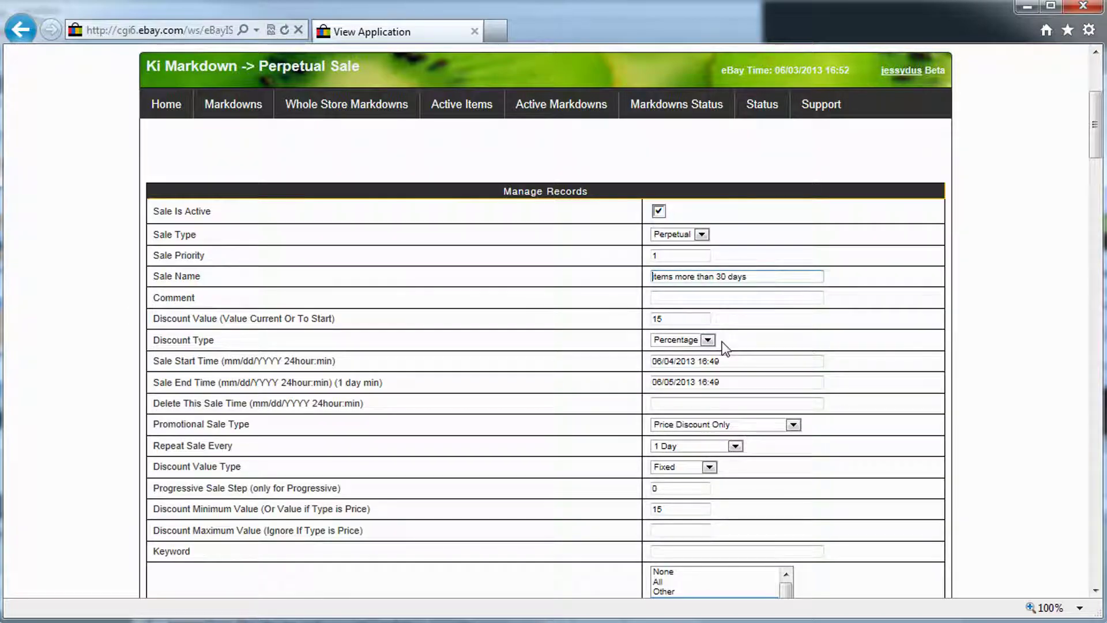
Prefix the 30-day sale name with 'Wig', save it, and add another record.
type("Wig i")
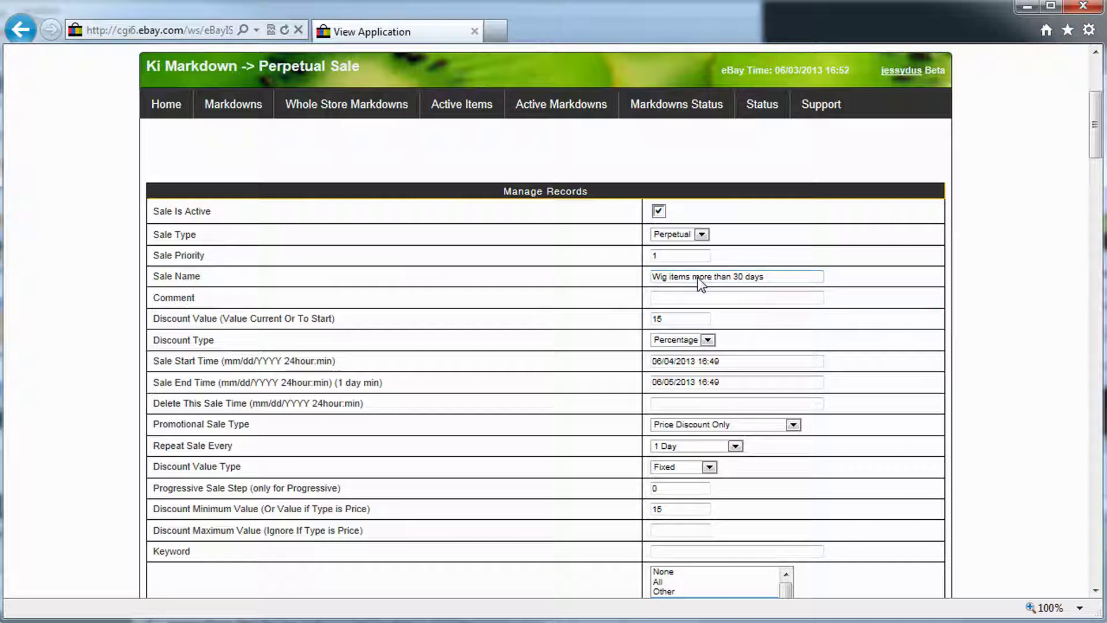
key("Return")
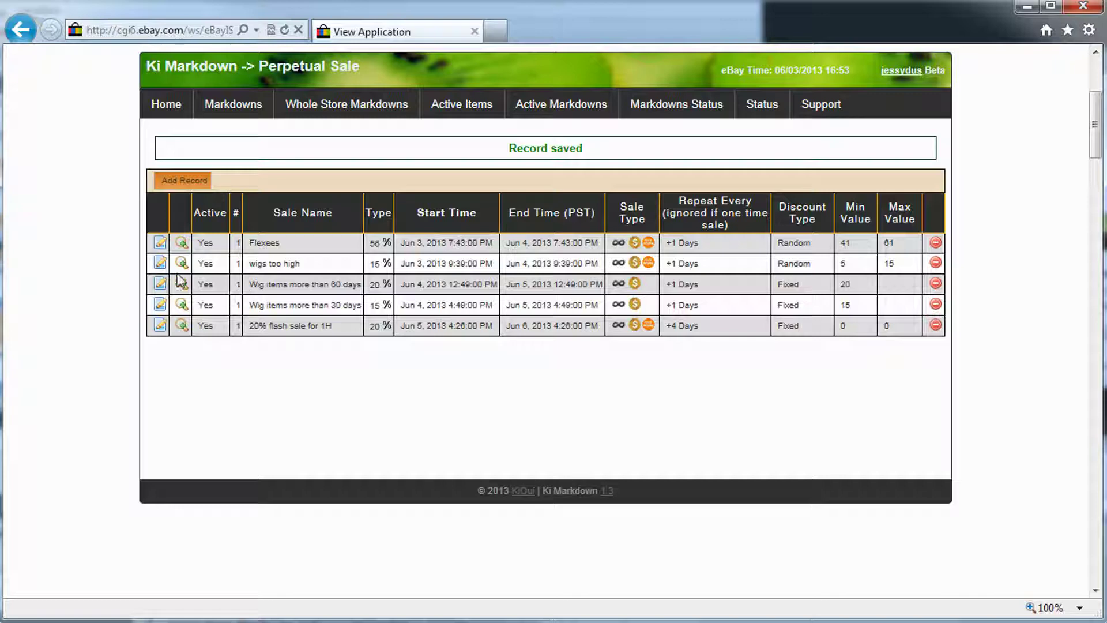
left_click(178, 183)
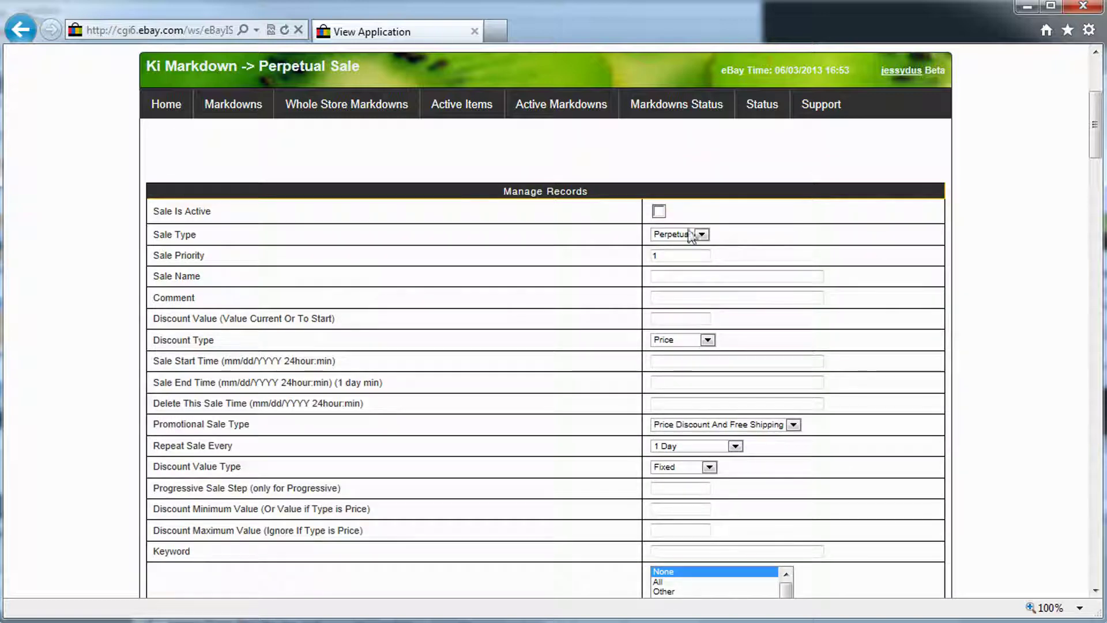
Mark the sale active, name it 'Wig items more than 90 days', 30 Percentage discount.
left_click(659, 211)
left_click(684, 276)
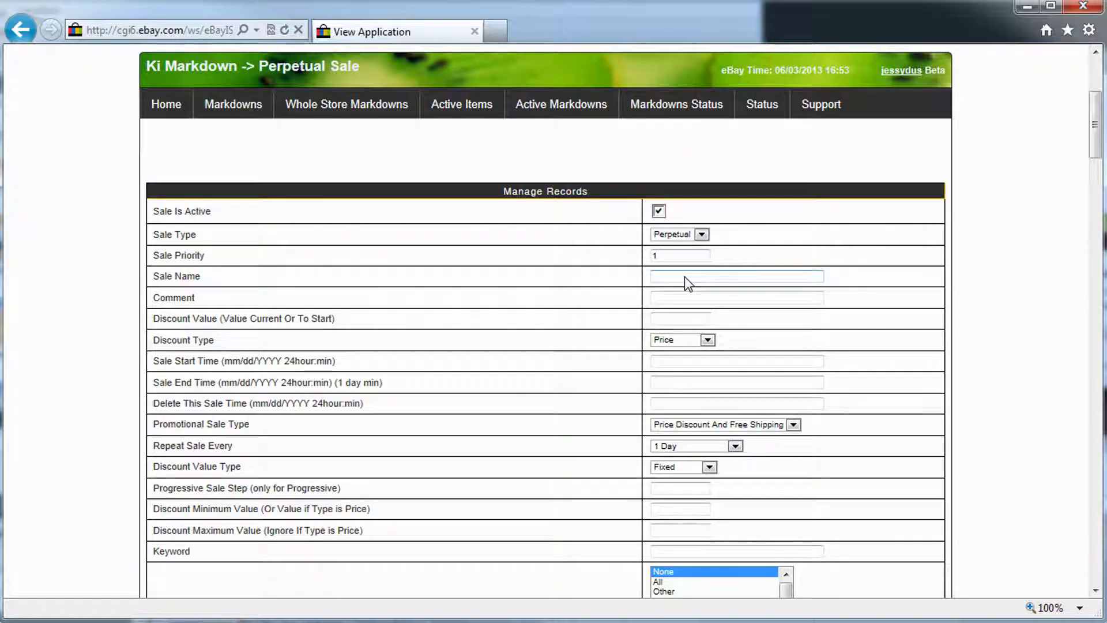
left_click(684, 276)
type("ite")
key("Down")
key("Down")
key("Down")
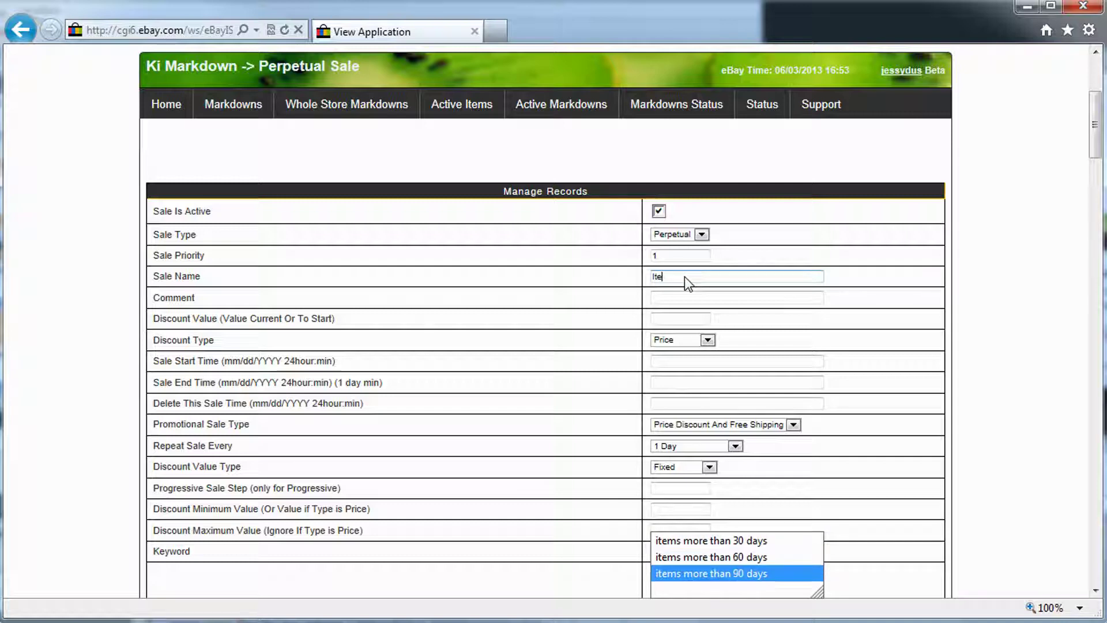
key("Return")
type("Wig items more than 90 days")
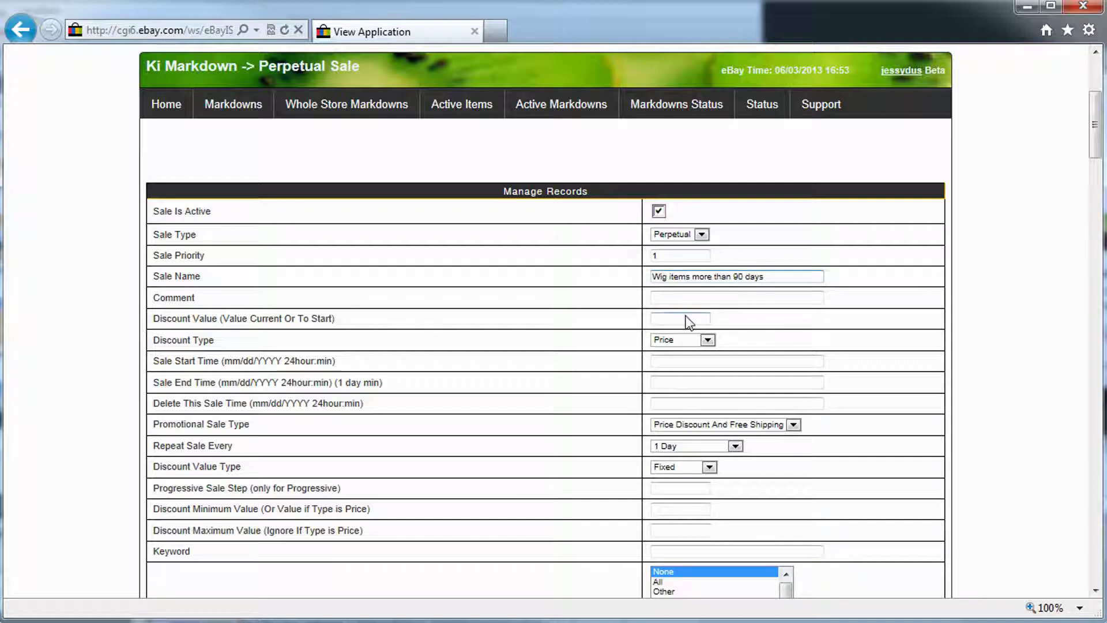
left_click(687, 319)
left_click(687, 339)
left_click(689, 360)
Set end time 06/04/2013 20:49 and delete time 06/05/2013 20:49.
left_click(686, 383)
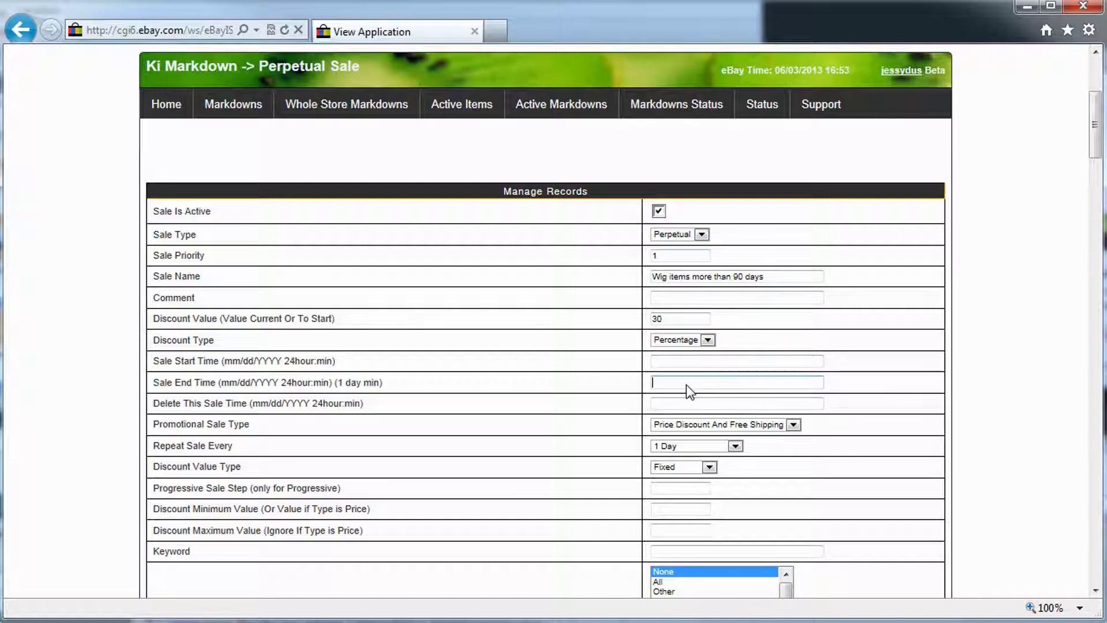
type("06/04/2013 12:49")
key("BackSpace")
key("Delete")
type("20")
key("ctrl+a")
key("ctrl+c")
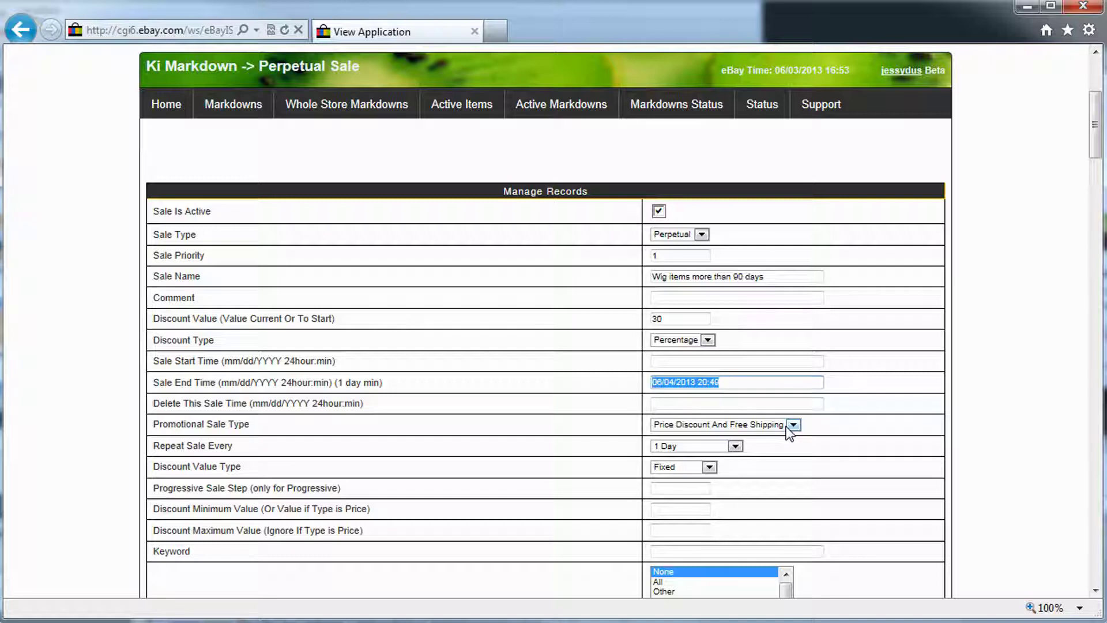
key("Tab")
key("ctrl+v")
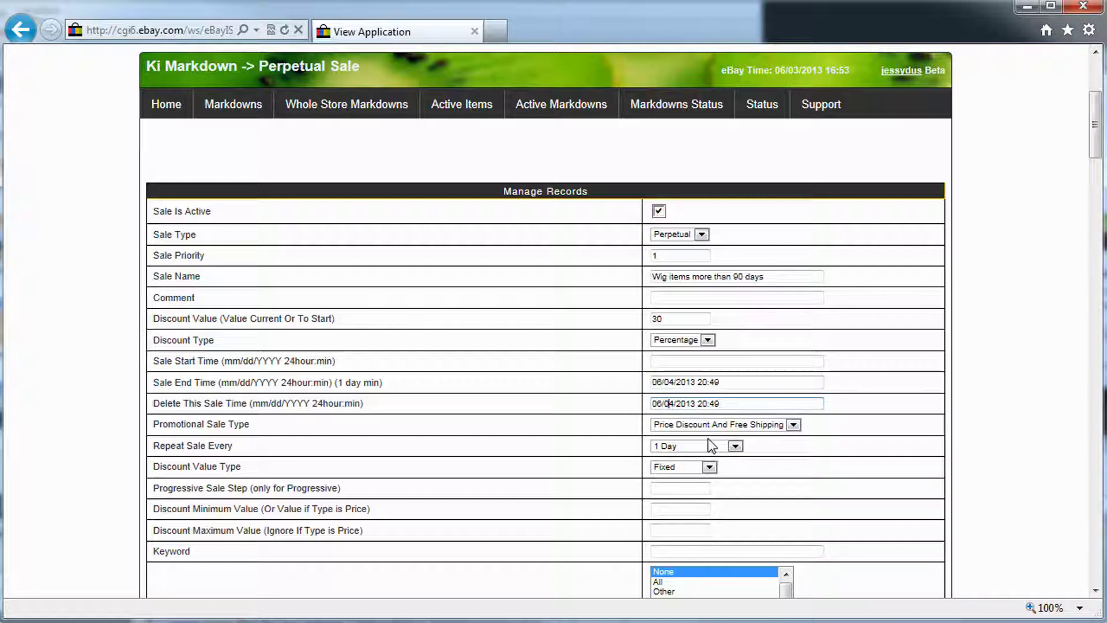
key("BackSpace")
type("5")
Set promotion type to Price Discount Only with a minimum discount value of 30.
left_click(707, 424)
left_click(697, 445)
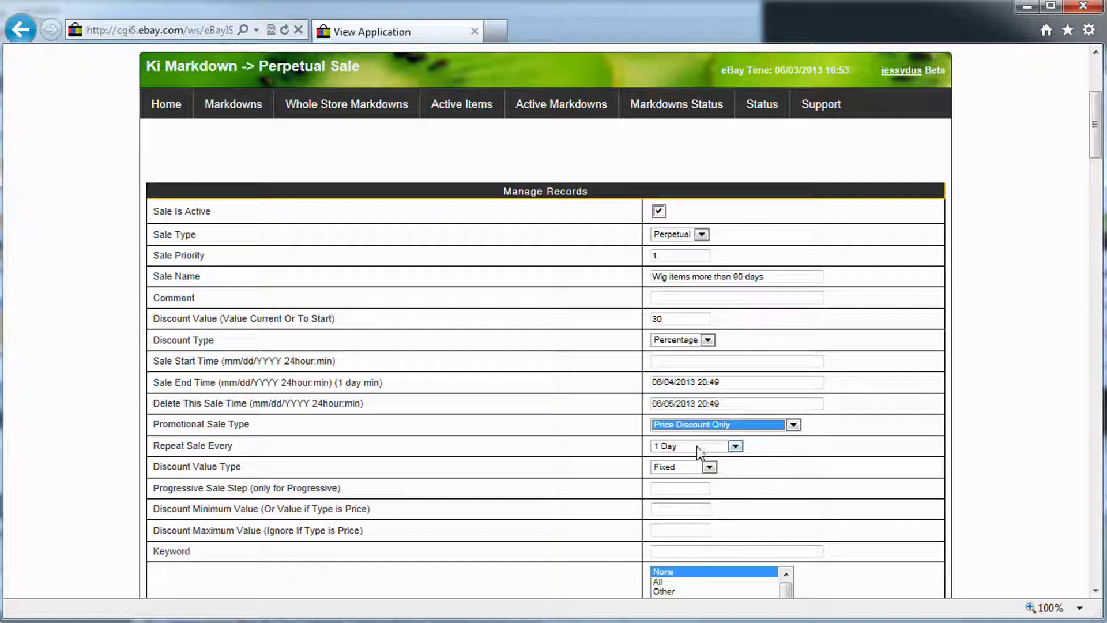
left_click(677, 511)
type("30")
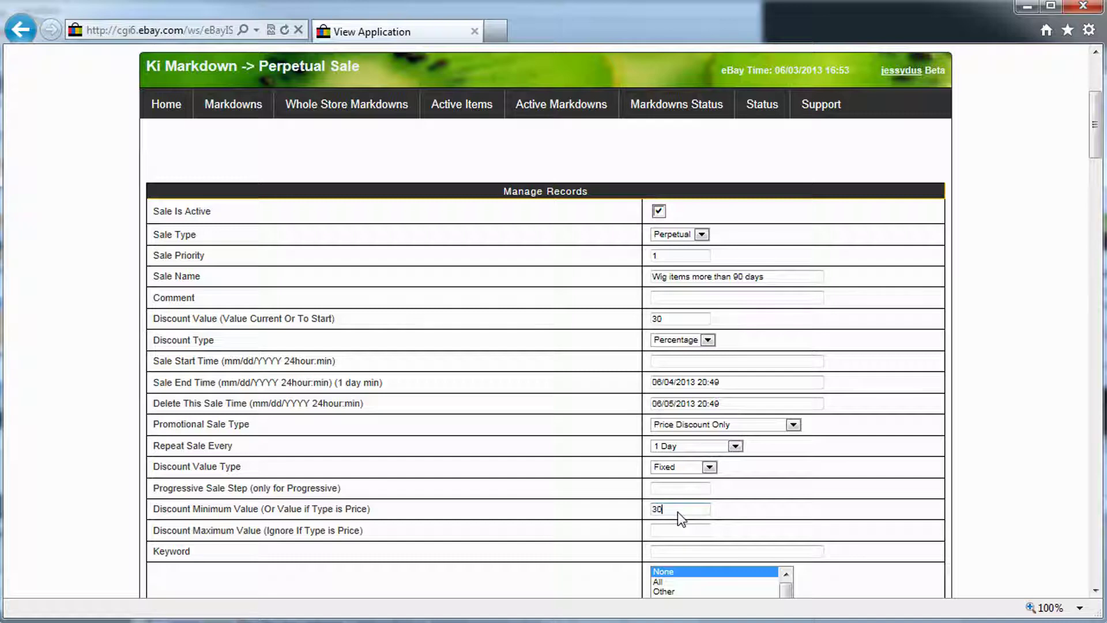
scroll(677, 511, "down", 1)
scroll(677, 511, "down", 1)
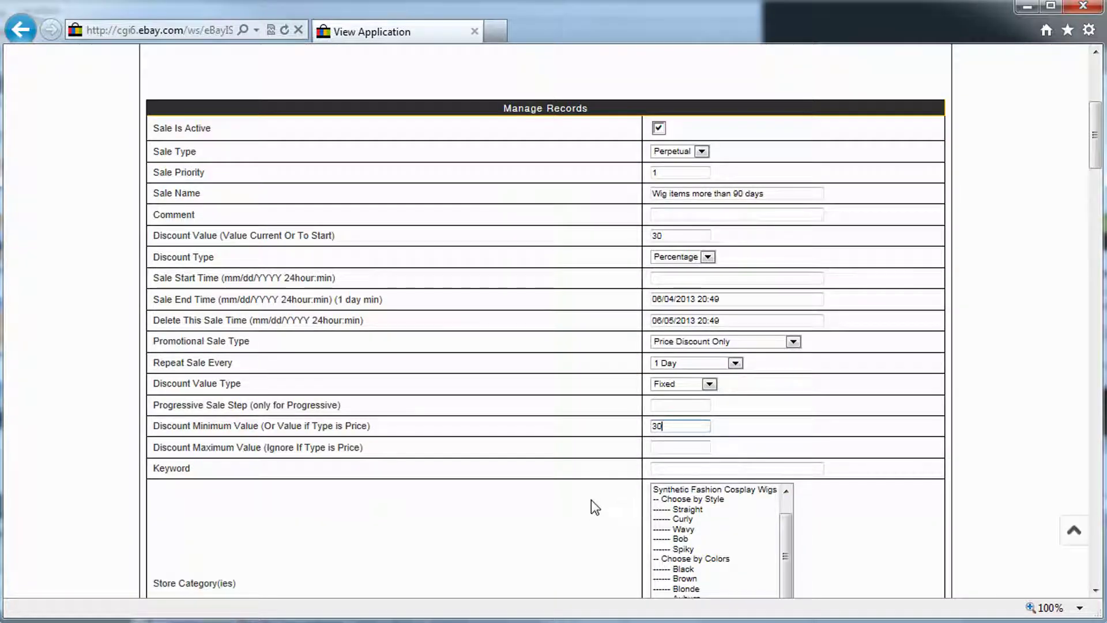
Select Synthetic Fashion Cosplay Wigs and all its style categories through Spiky in Store Categories.
left_click(667, 499)
left_click(676, 488)
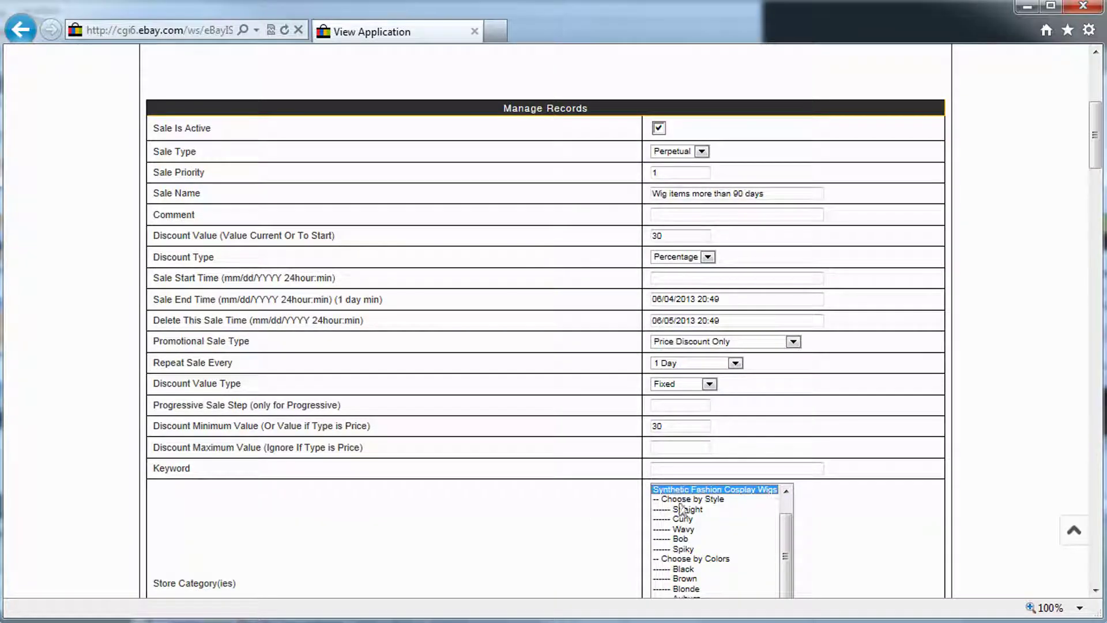
left_click(695, 551, "shift")
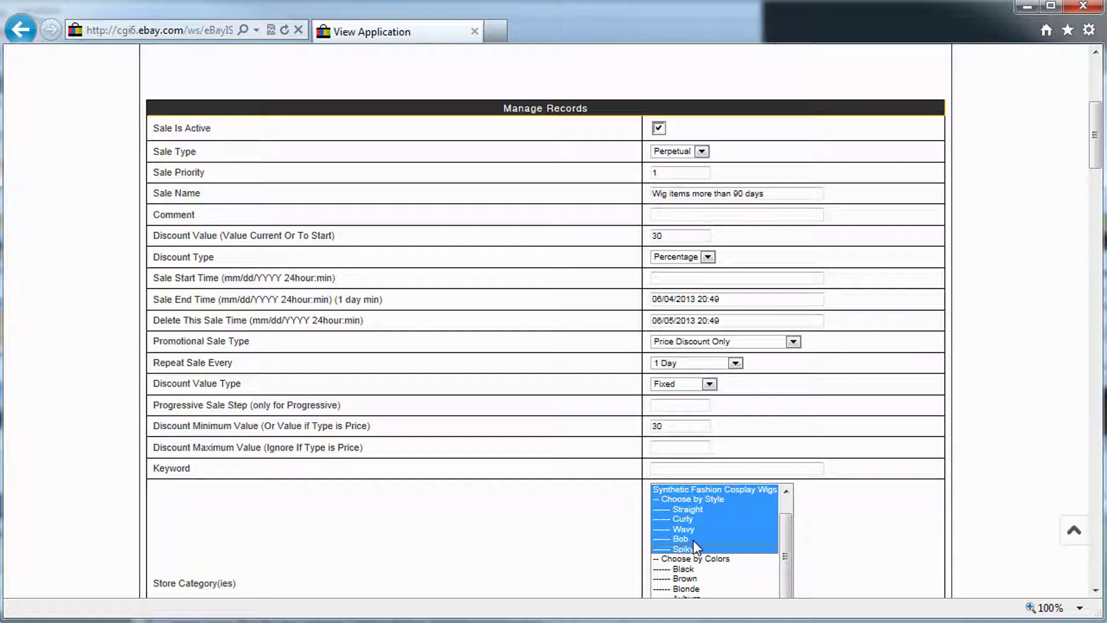
left_click(693, 539, "ctrl")
left_click(694, 529, "ctrl")
left_click(695, 521, "ctrl")
left_click(696, 520, "ctrl")
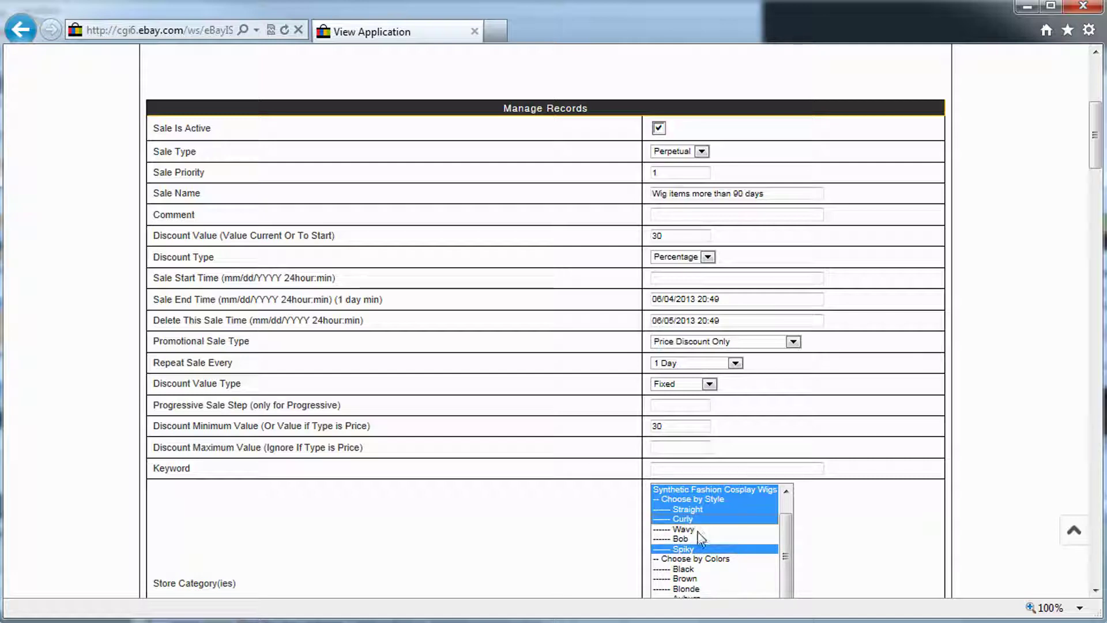
left_click(697, 529, "ctrl")
left_click(698, 538, "ctrl")
scroll(690, 530, "down", 2)
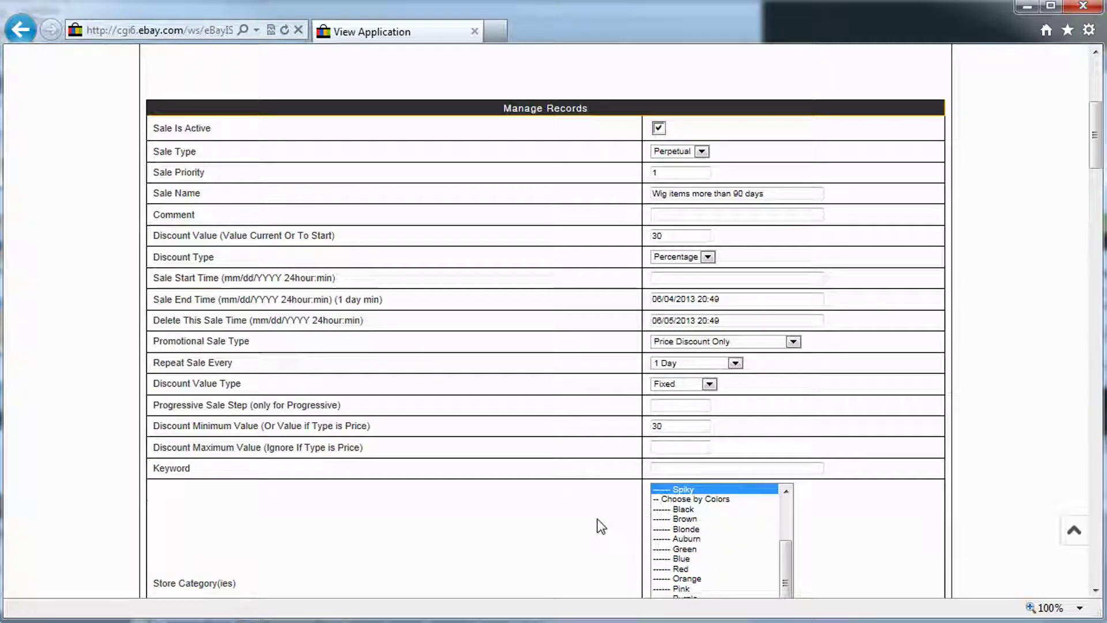
scroll(596, 524, "down", 6)
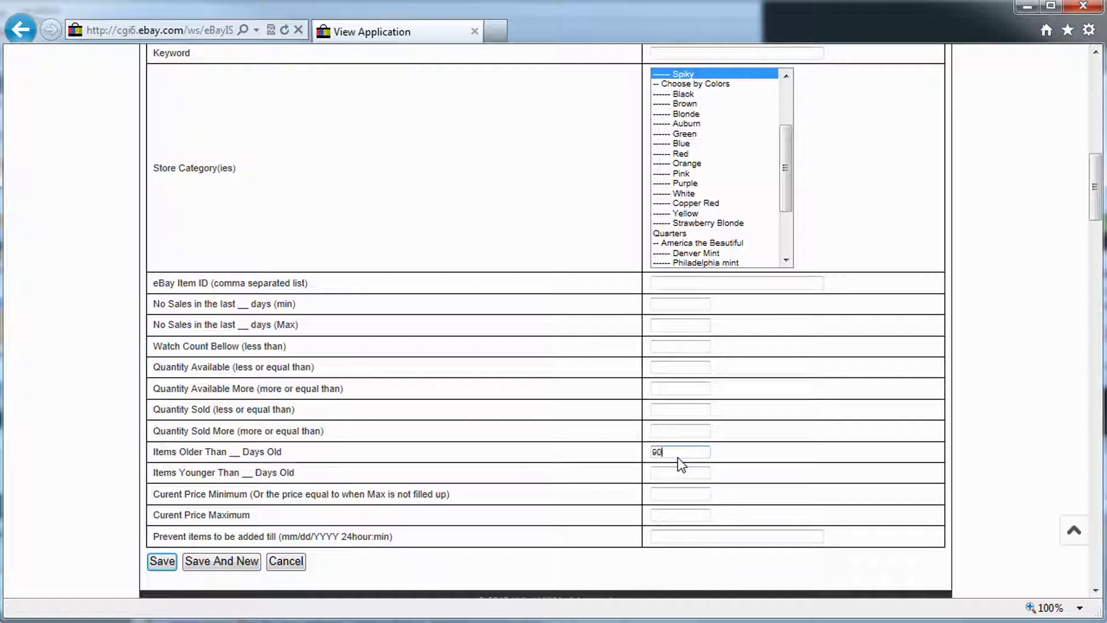
Set the age range to 90–1825 days and attempt to save the sale.
key("Tab")
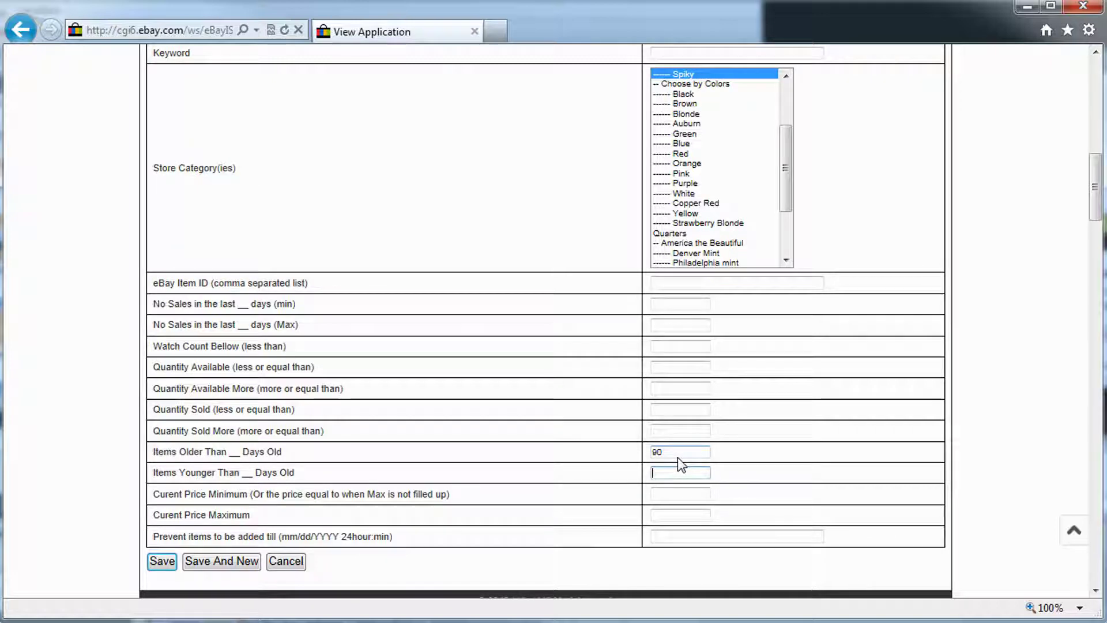
type("1")
key("Down")
key("Down")
key("Down")
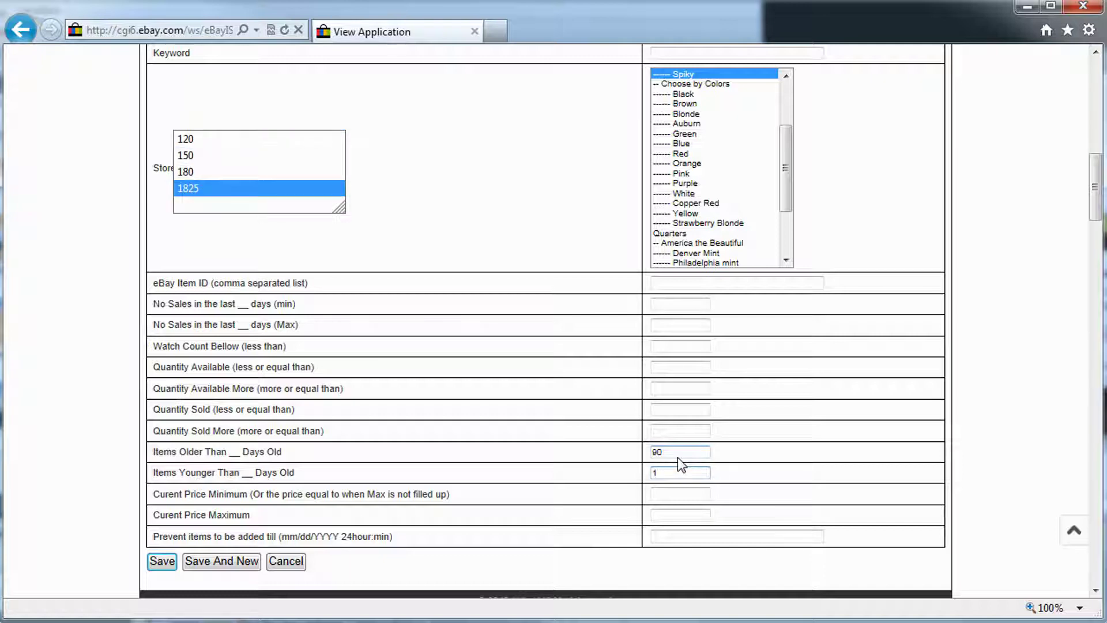
key("Return")
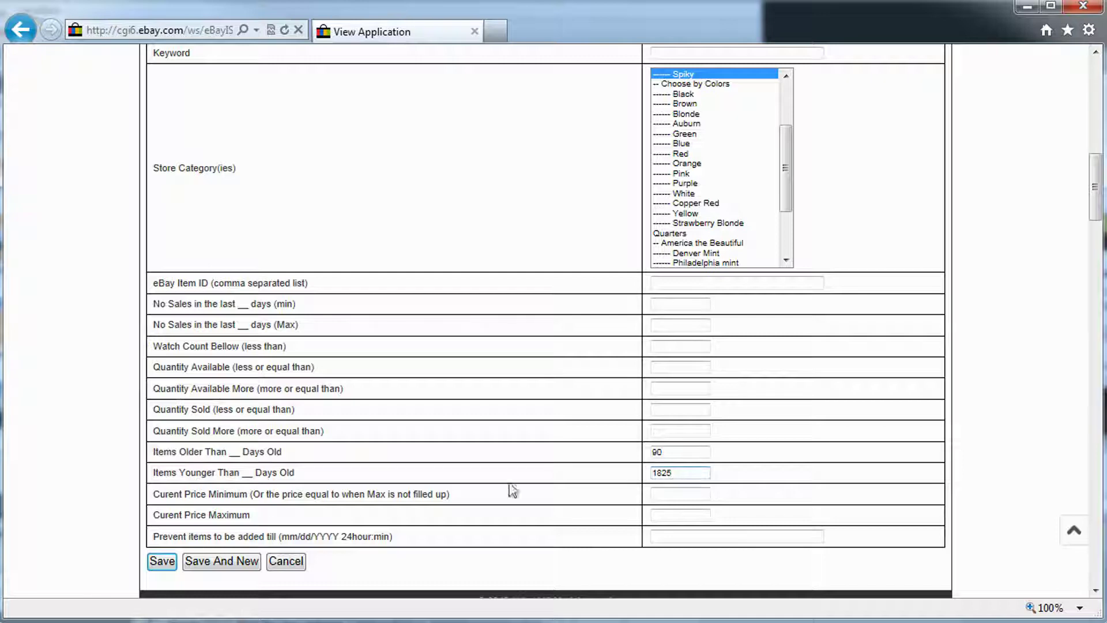
left_click(155, 563)
left_click(155, 563)
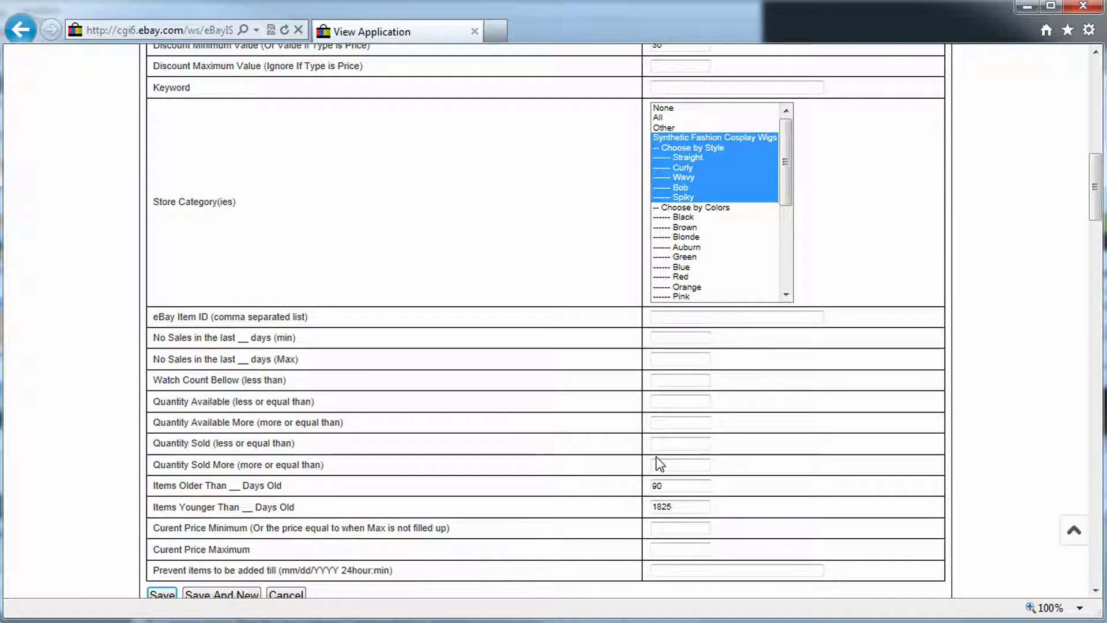
scroll(655, 459, "up", 4)
scroll(522, 371, "up", 3)
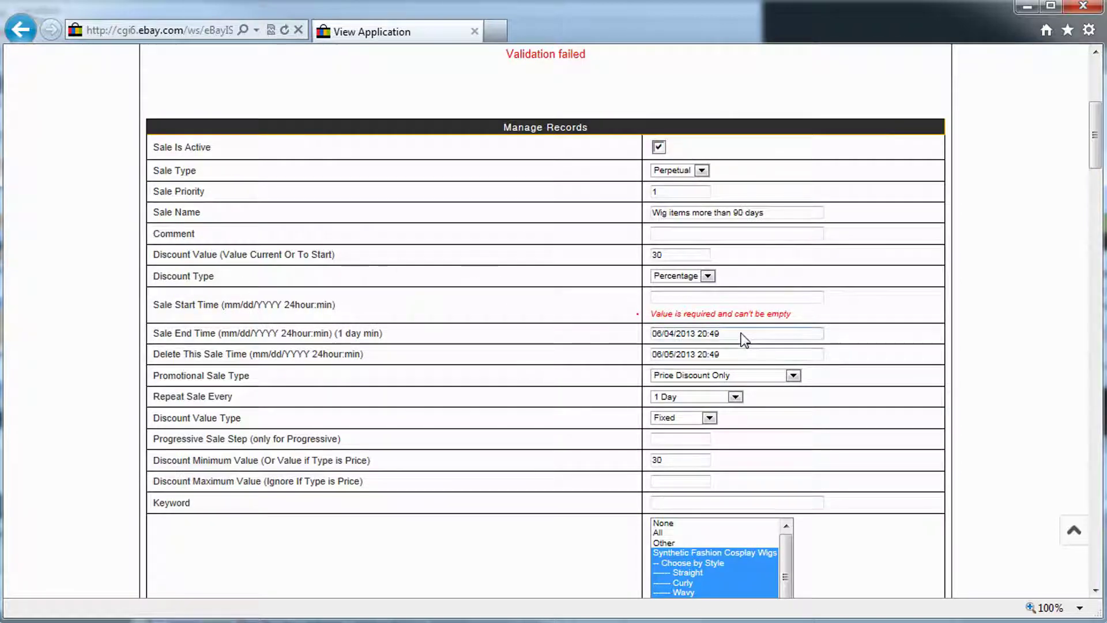
Move the dates so the sale runs 06/04/2013 20:49 to 06/05/2013 20:49, then save it.
left_click_drag(741, 339, 585, 332)
key("ctrl+x")
left_click(683, 297)
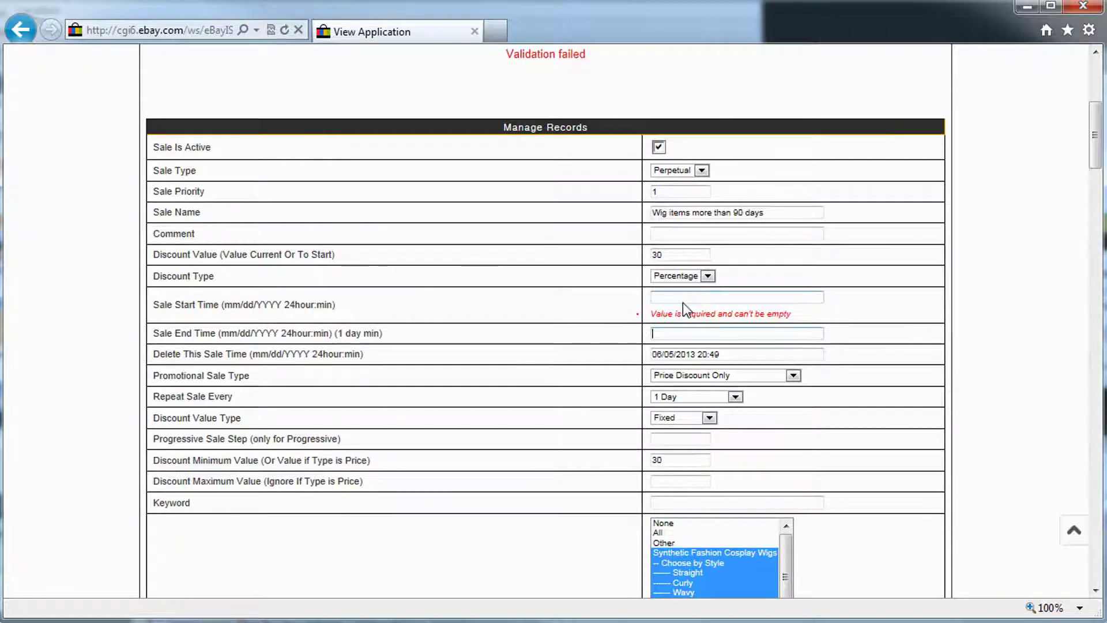
key("ctrl+v")
left_click_drag(738, 355, 564, 369)
key("ctrl+x")
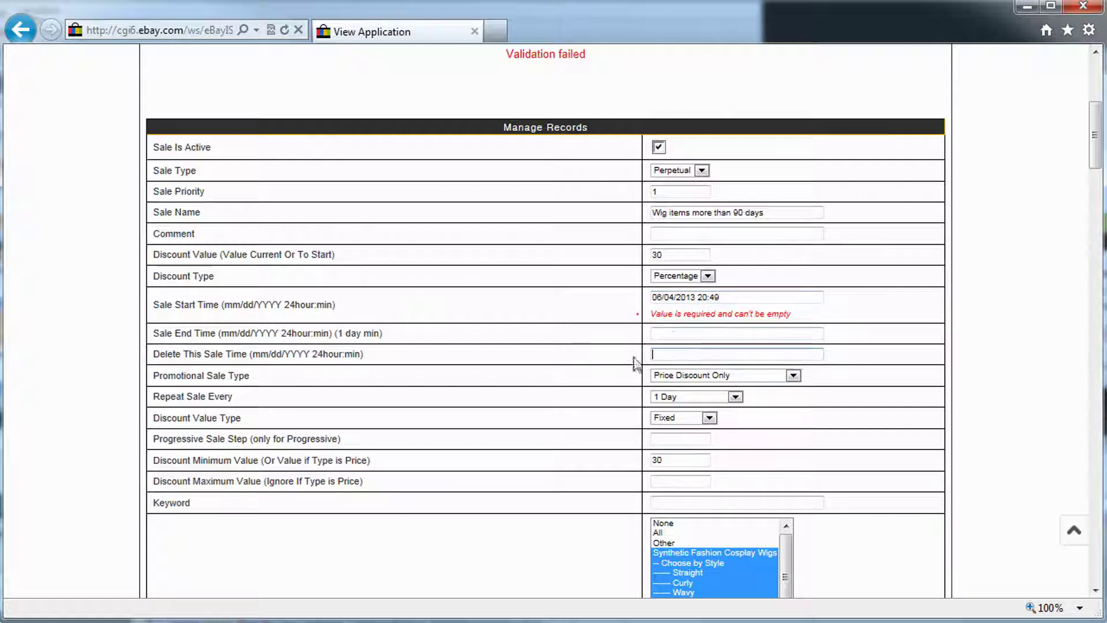
left_click(674, 332)
key("ctrl+v")
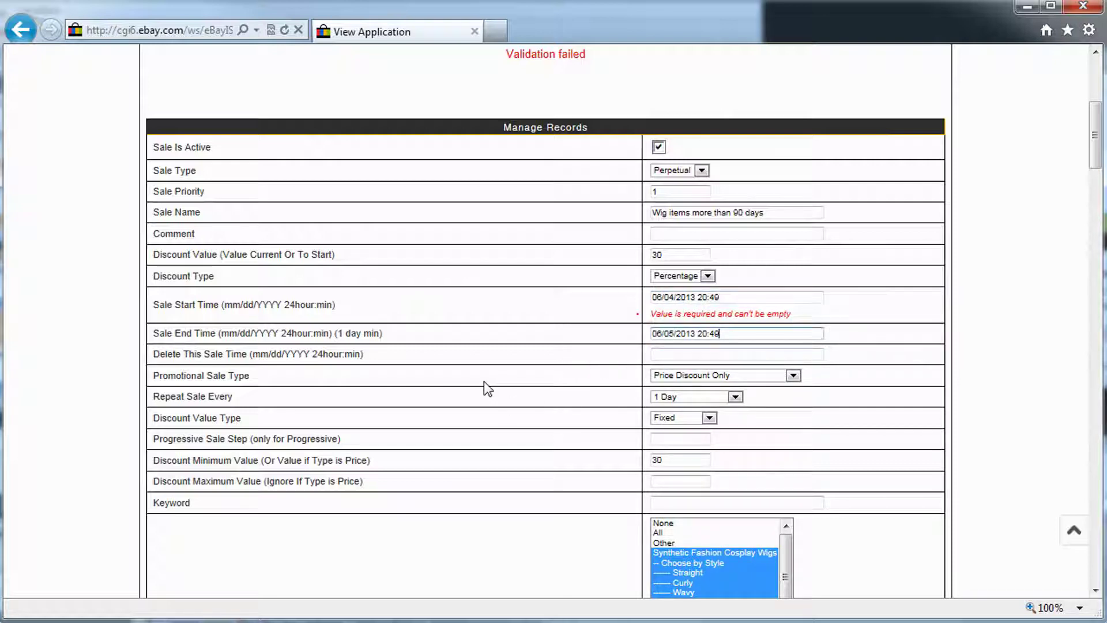
key("Return")
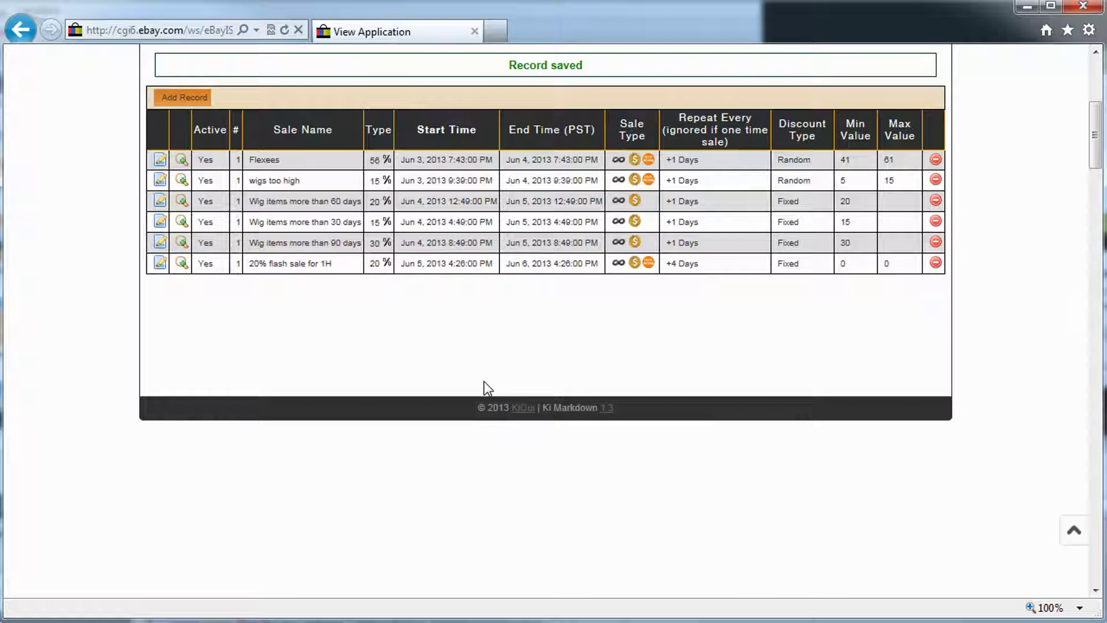
left_click_drag(270, 202, 561, 243)
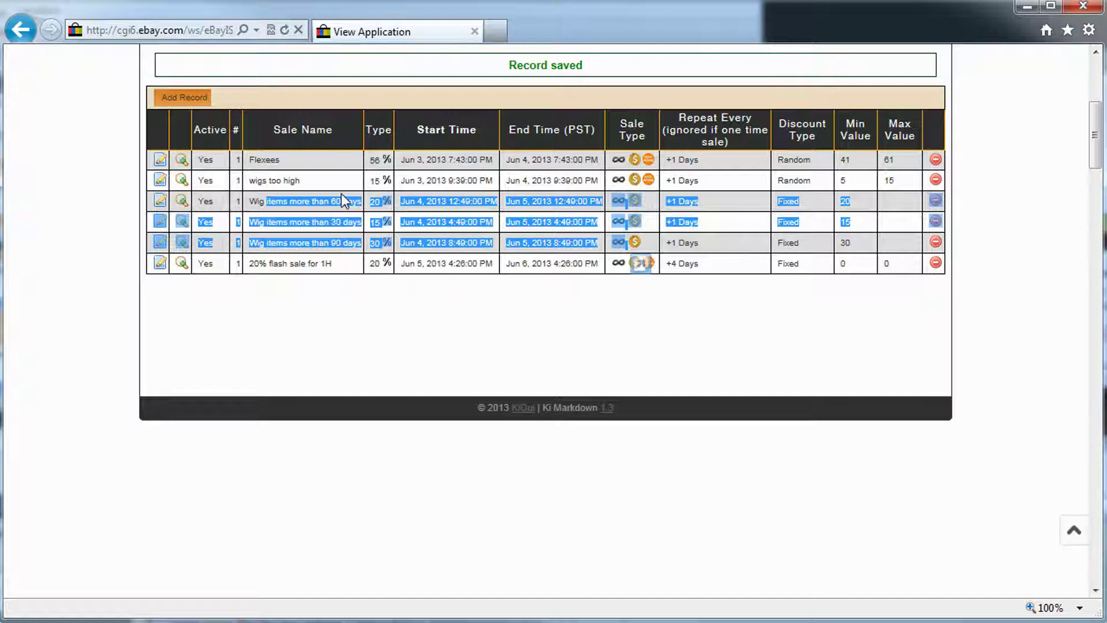
left_click(343, 225)
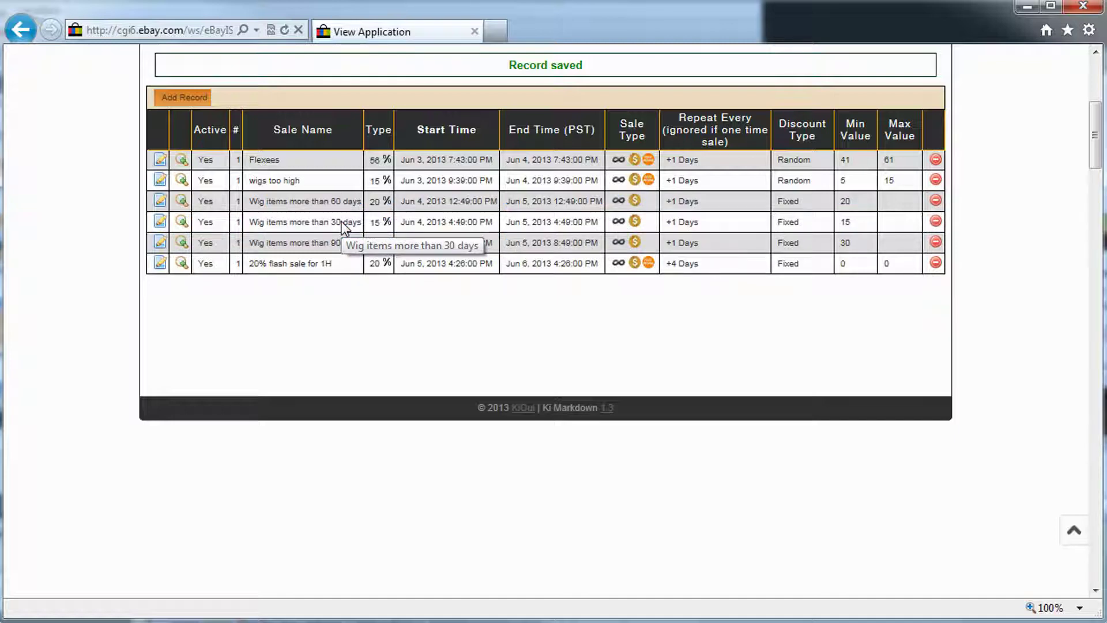
left_click_drag(315, 223, 450, 223)
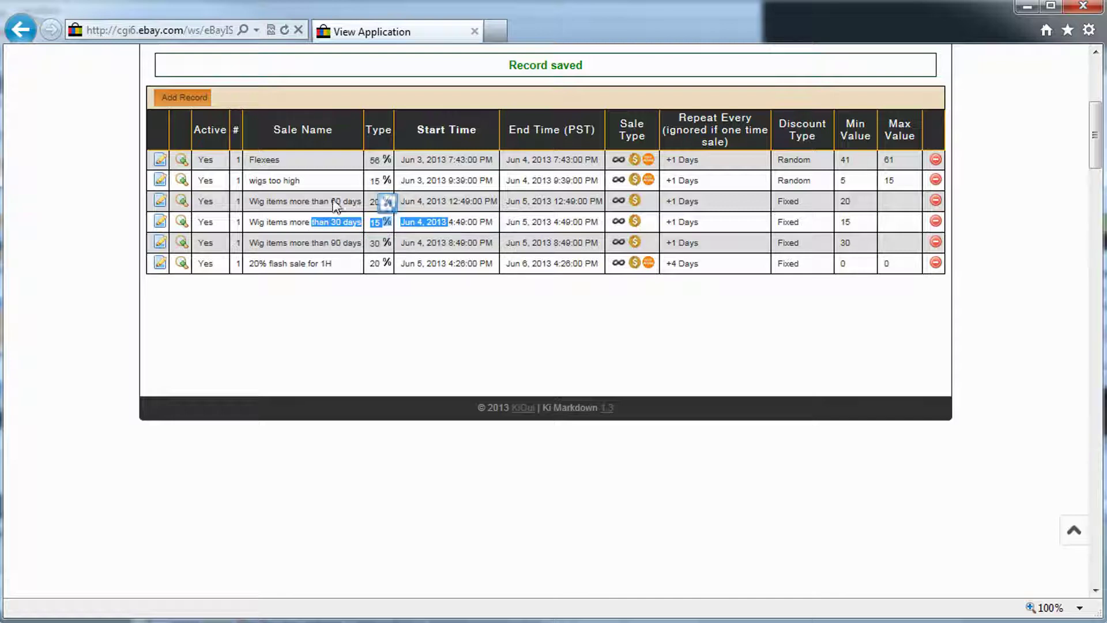
left_click_drag(332, 201, 429, 203)
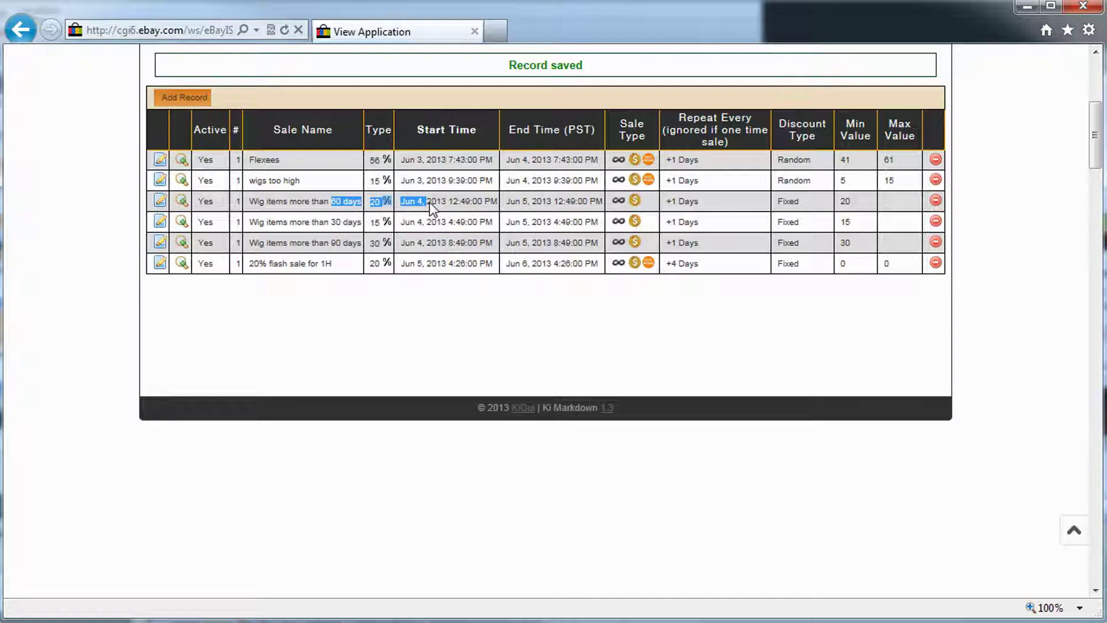
left_click_drag(430, 203, 431, 204)
left_click_drag(431, 208, 396, 224)
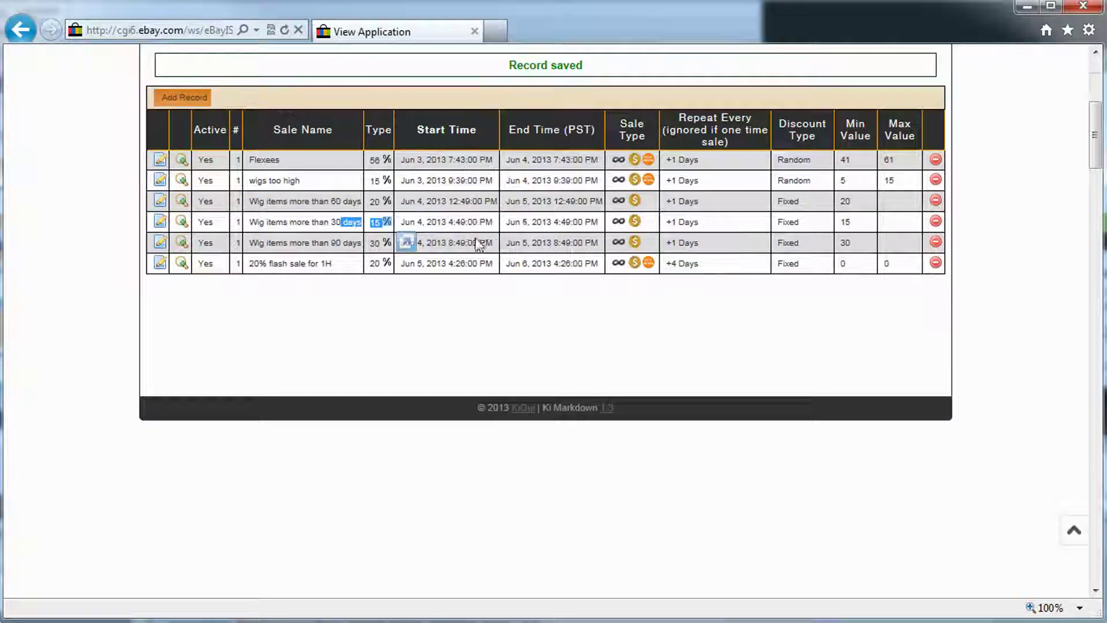
scroll(474, 242, "up", 4)
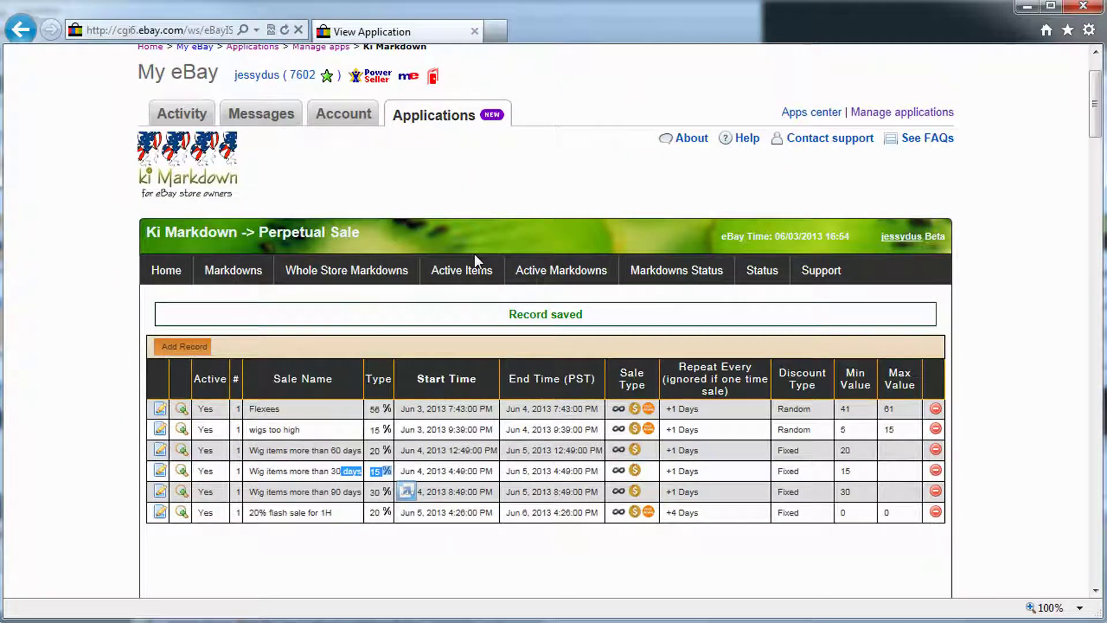
left_click(421, 526)
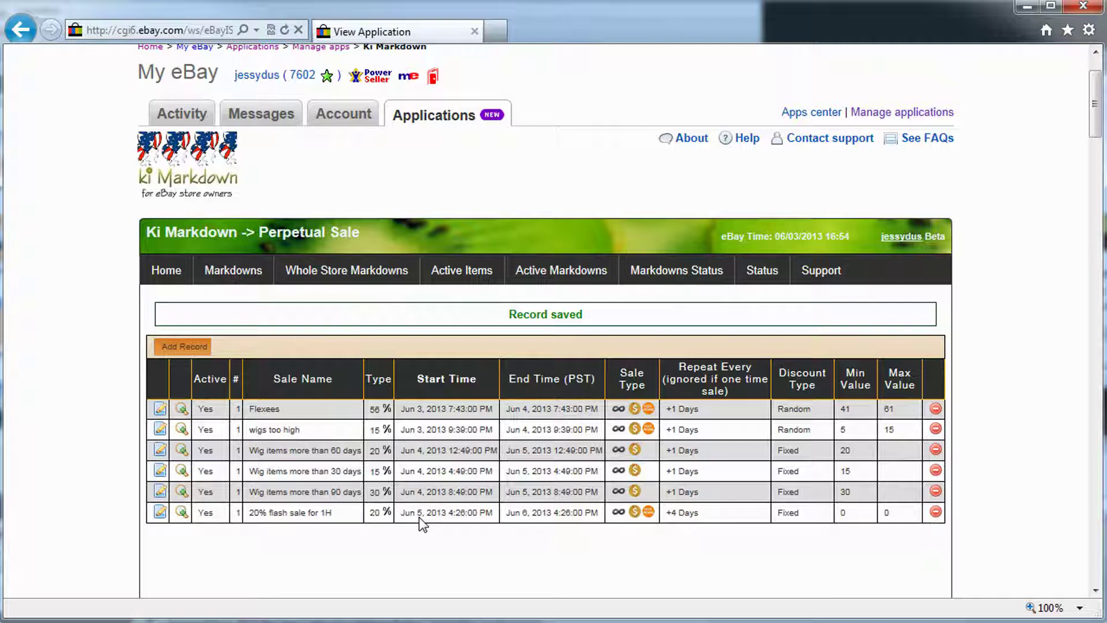